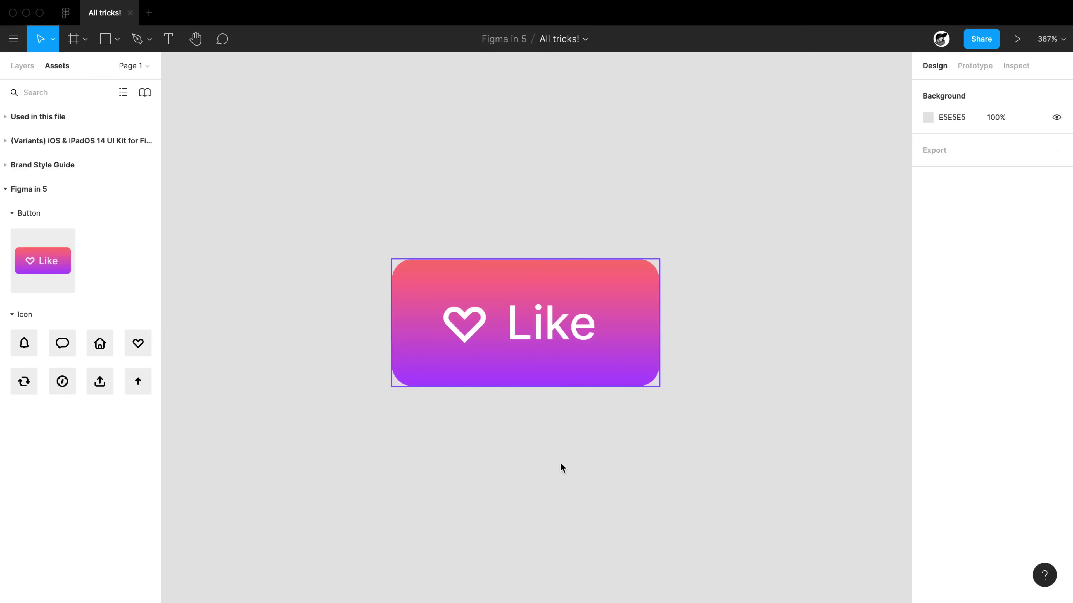
Step: Swap the Like button's heart icon for the Safari icon, then drop the Repeat icon onto it
double_click(458, 331)
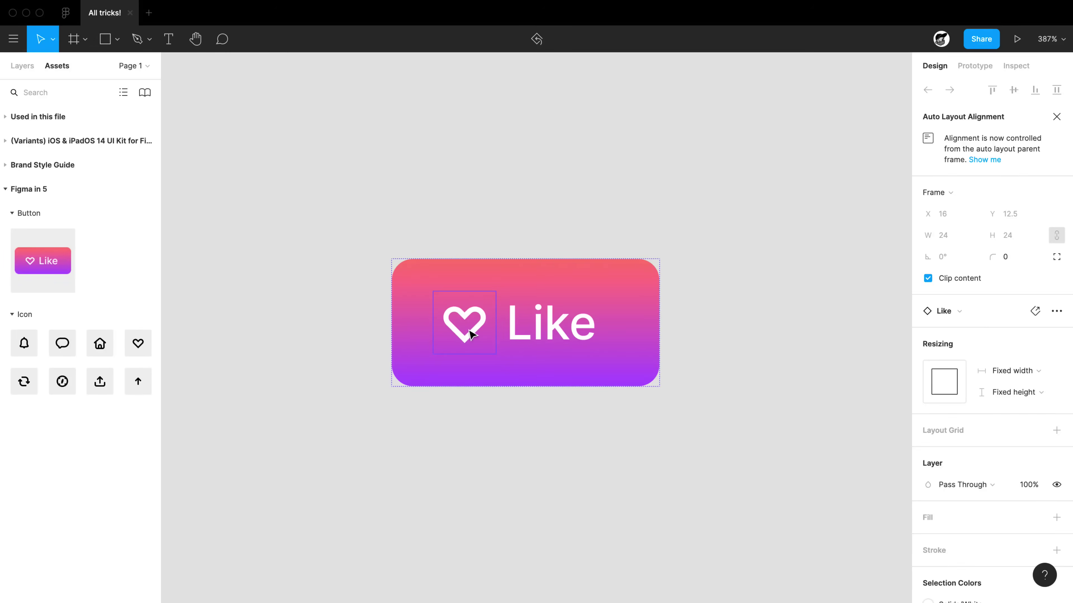
left_click(959, 312)
left_click(975, 522)
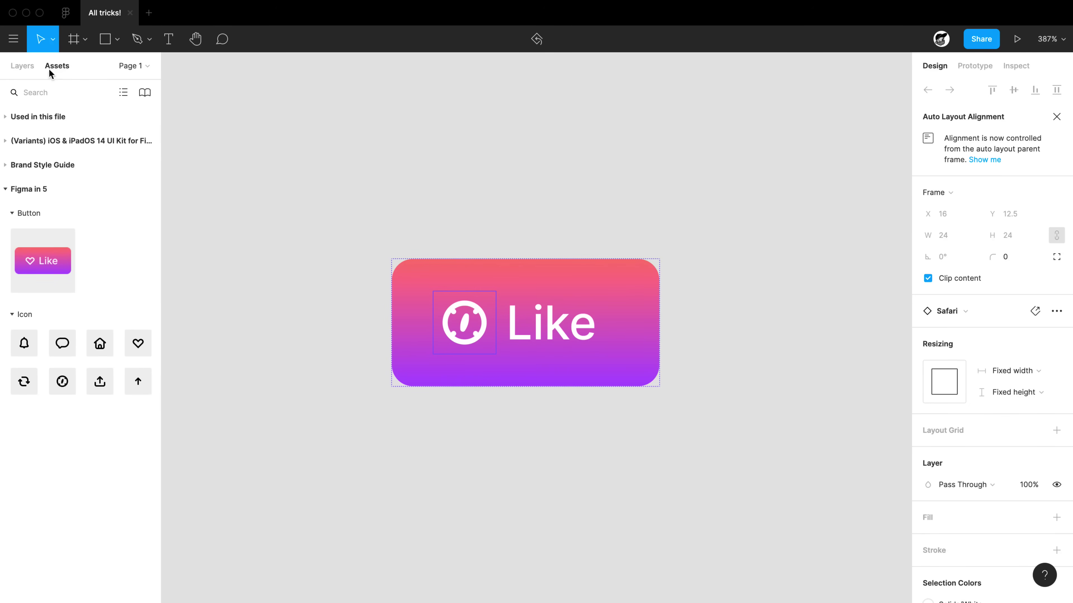
left_click_drag(24, 381, 468, 339)
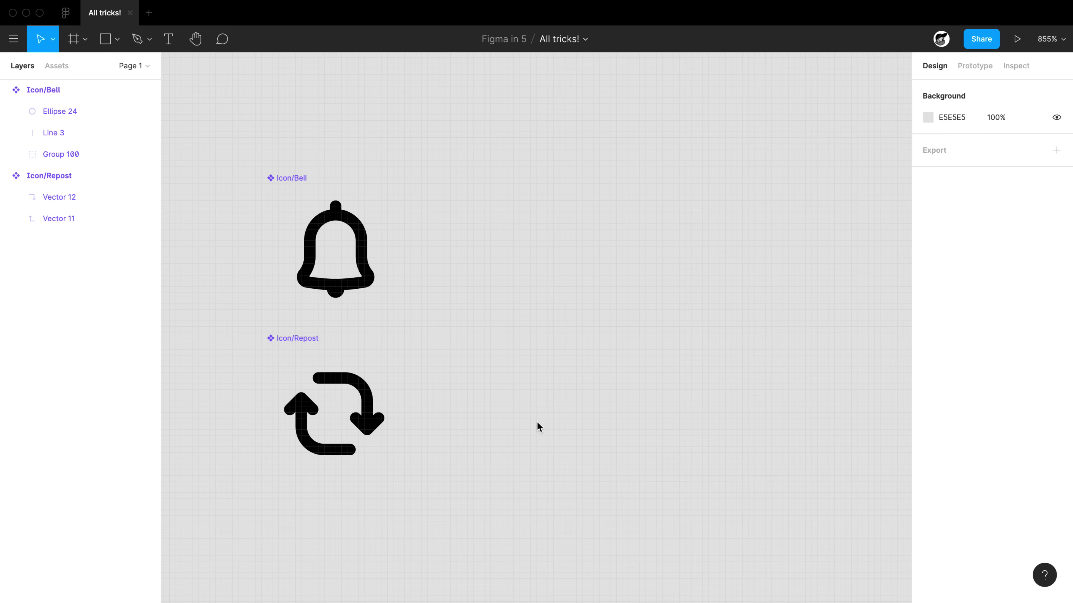
Step: Duplicate the Repost icon to the right and colour it with the Coral to Violet gradient
left_click_drag(328, 448, 598, 330)
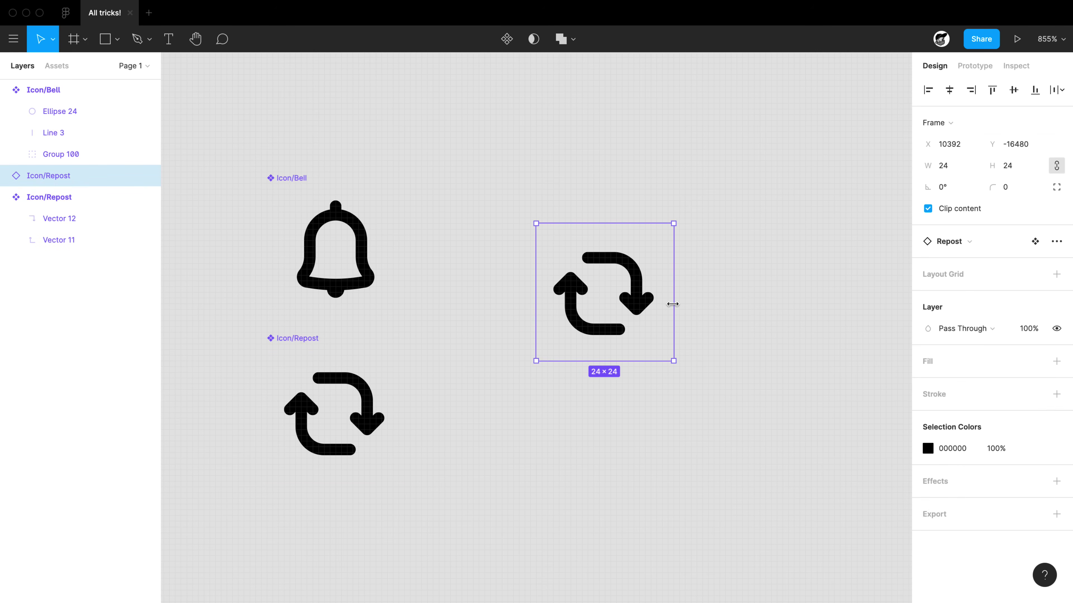
left_click(1035, 448)
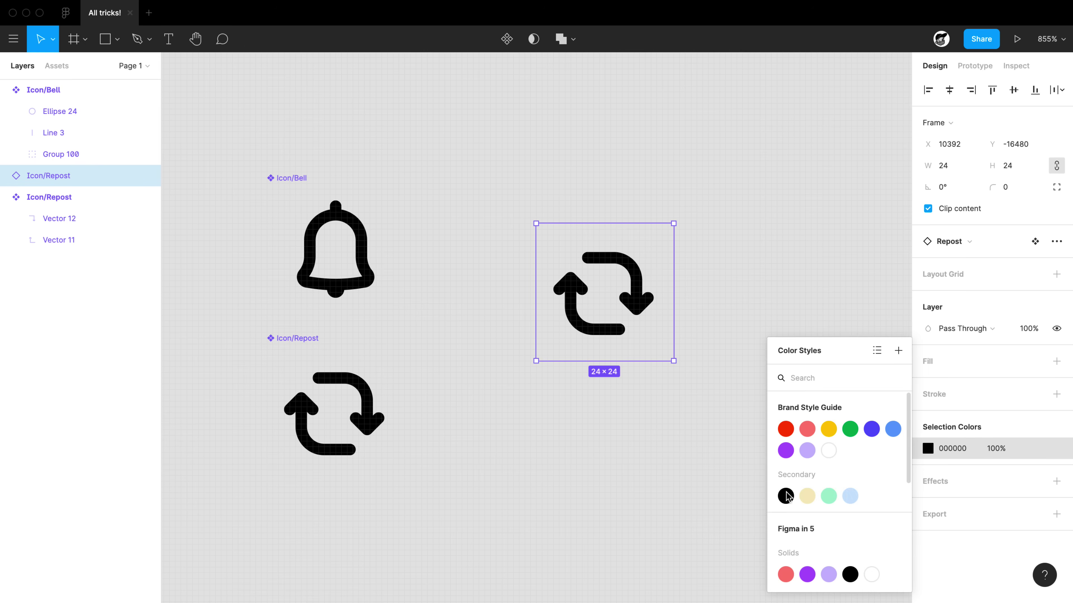
scroll(793, 507, "down", 3)
left_click(857, 522)
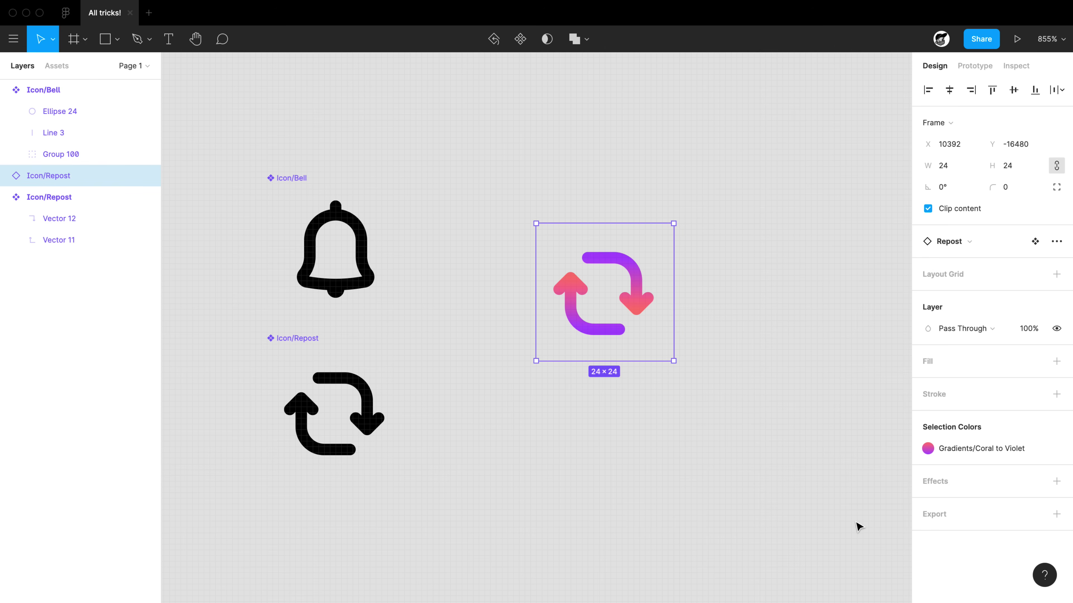
Step: Try swapping the copy to the Bell icon, undo back to Repost, and deselect
left_click(958, 244)
left_click(959, 340)
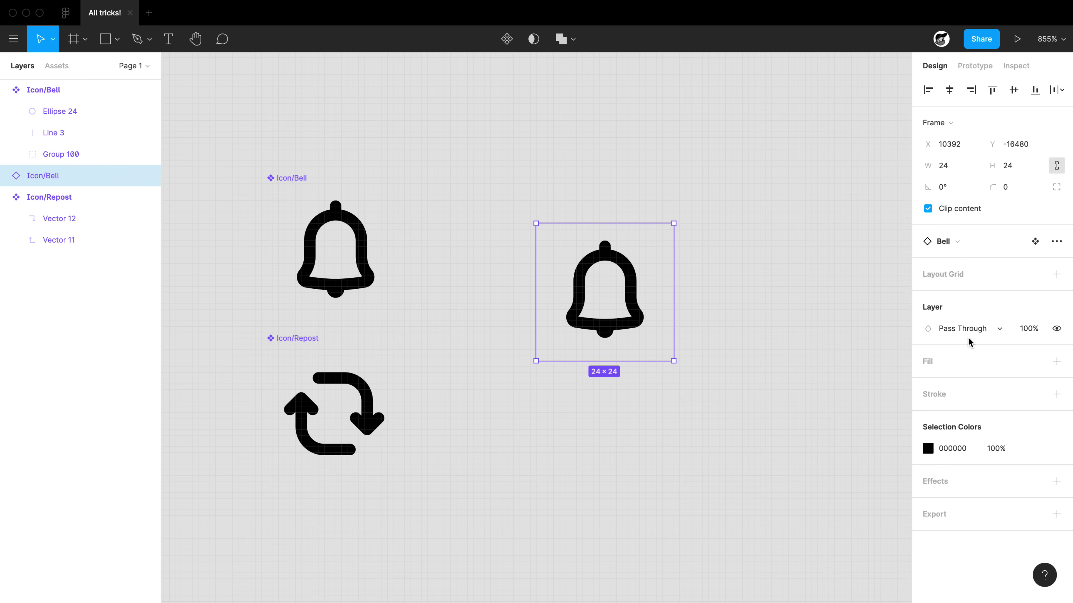
key("super+z")
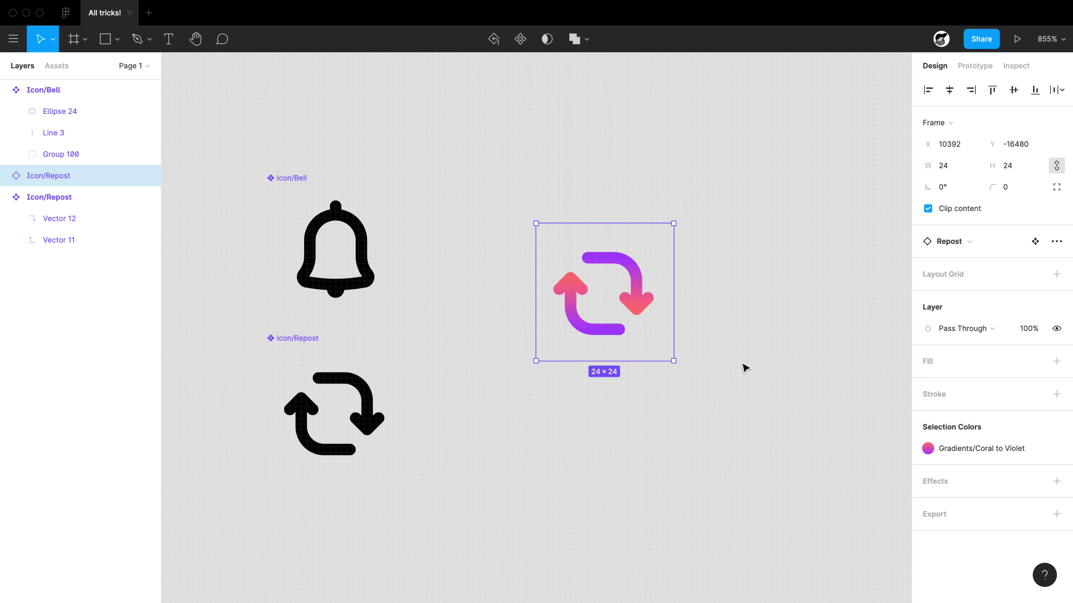
left_click(527, 470)
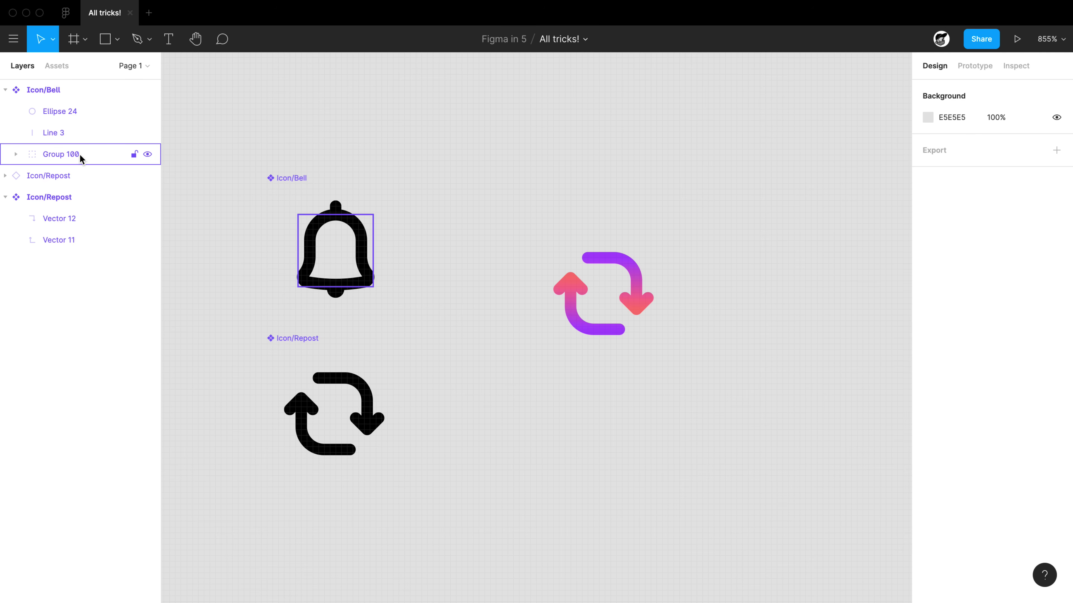
Step: Union Vector 12 and Vector 11 of the Repost component into one shape
left_click(63, 219)
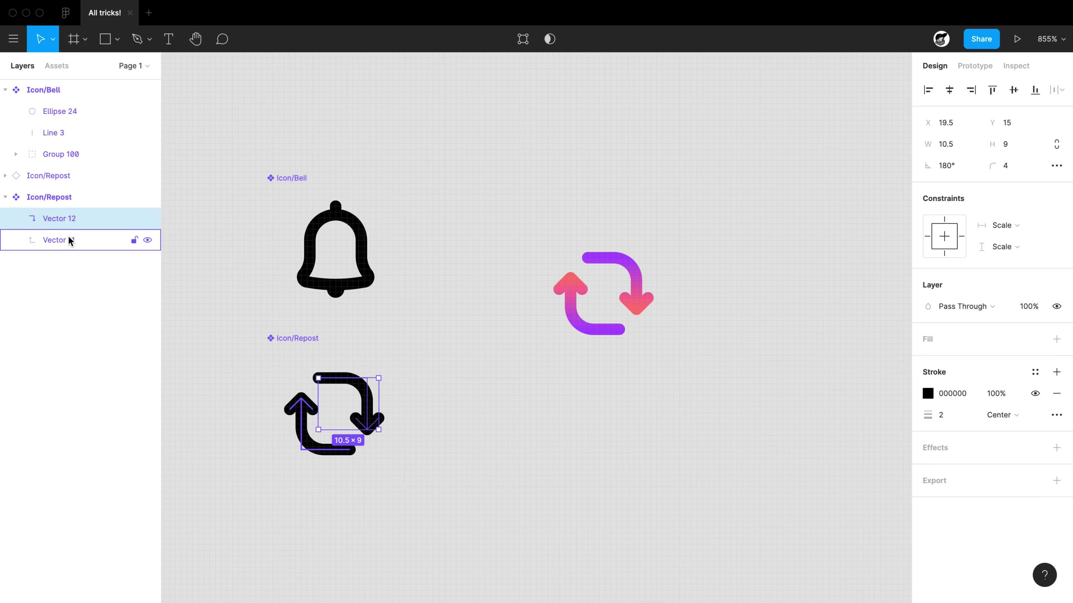
left_click(69, 240, "shift")
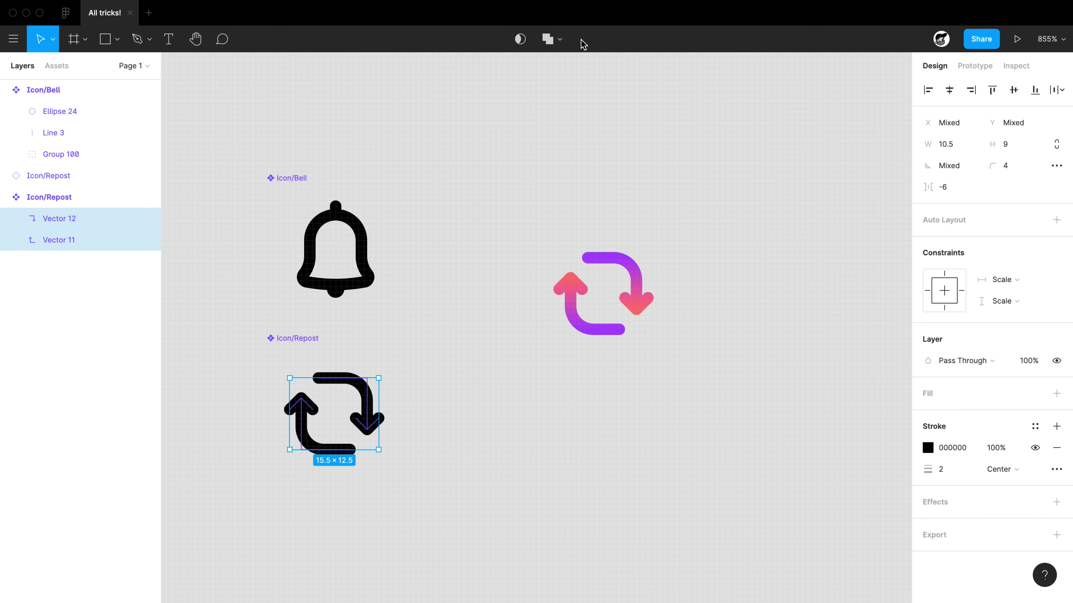
left_click(560, 39)
left_click(556, 70)
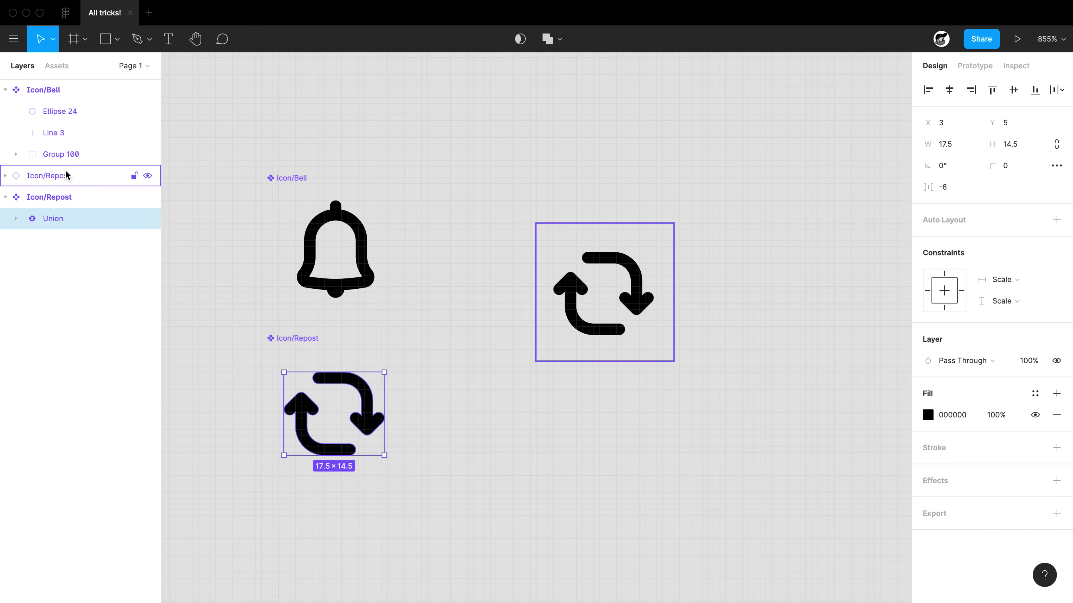
Step: Union Ellipse 24, Line 3 and Group 100 of the Bell component into one shape
left_click(63, 154)
left_click(67, 115, "shift")
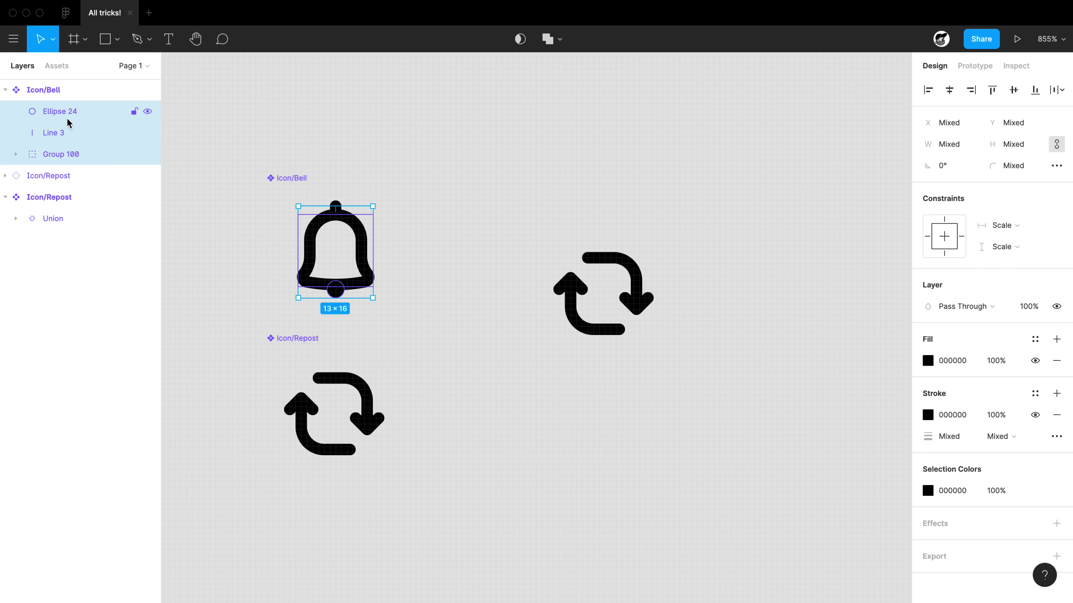
left_click(558, 40)
left_click(552, 70)
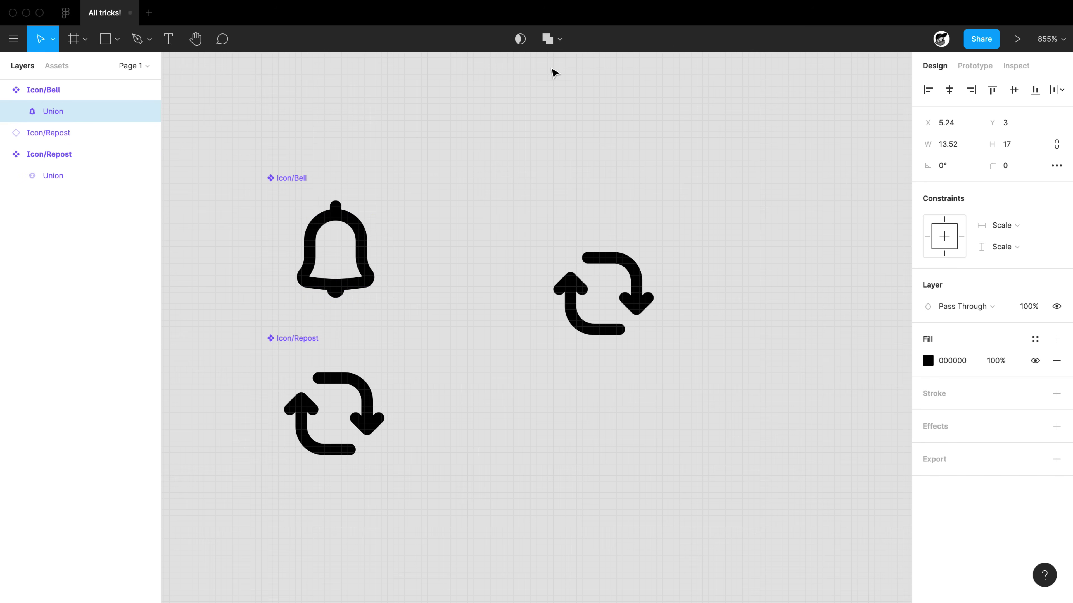
left_click(542, 439)
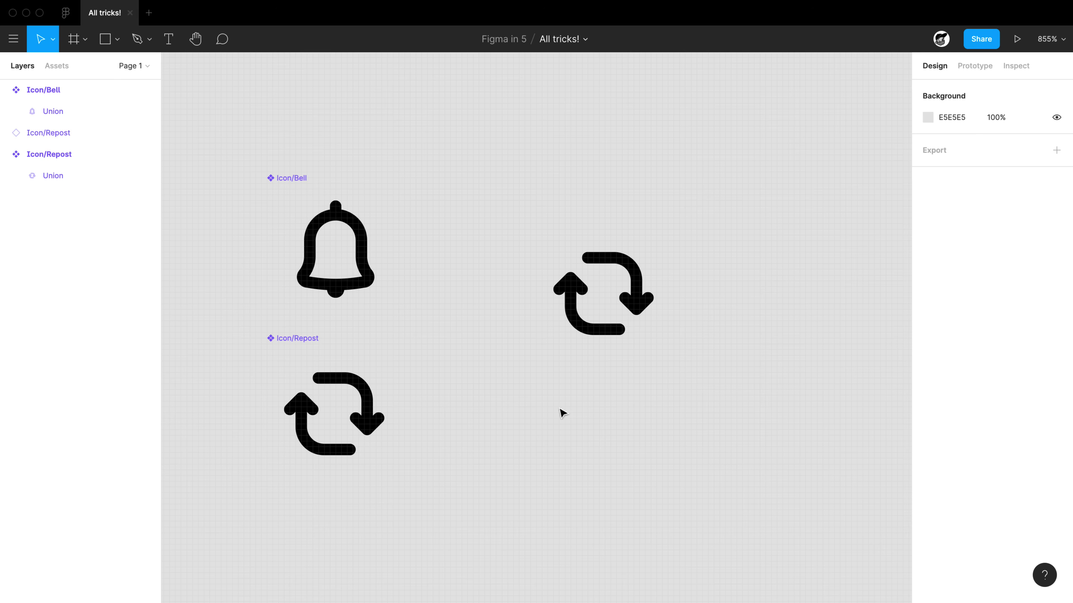
Step: Give the Repost copy the Coral to Violet gradient and swap it to the Bell
left_click(596, 343)
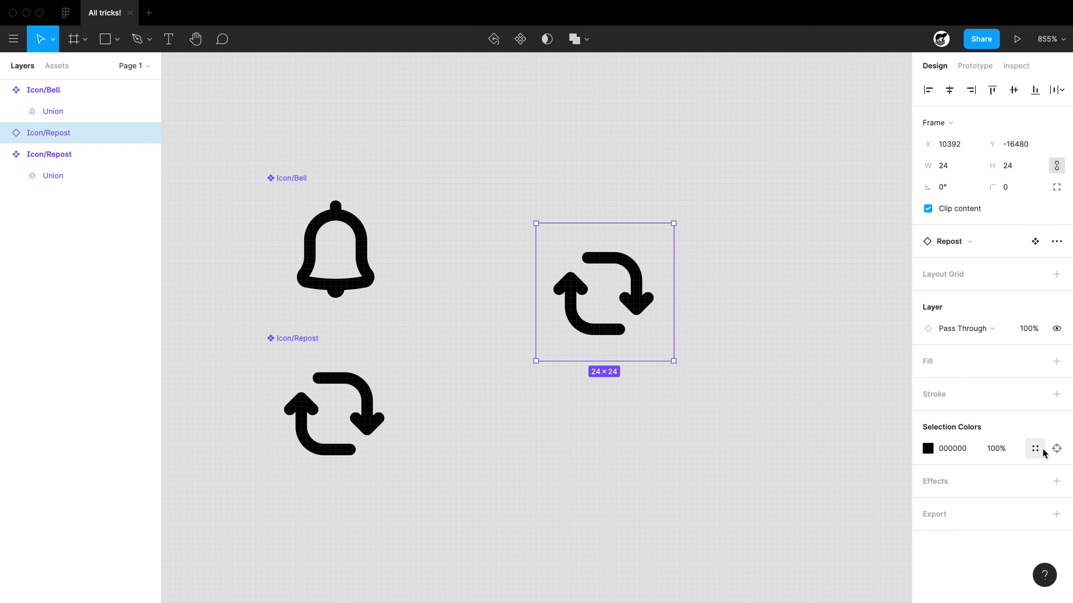
left_click(1038, 451)
scroll(844, 547, "down", 3)
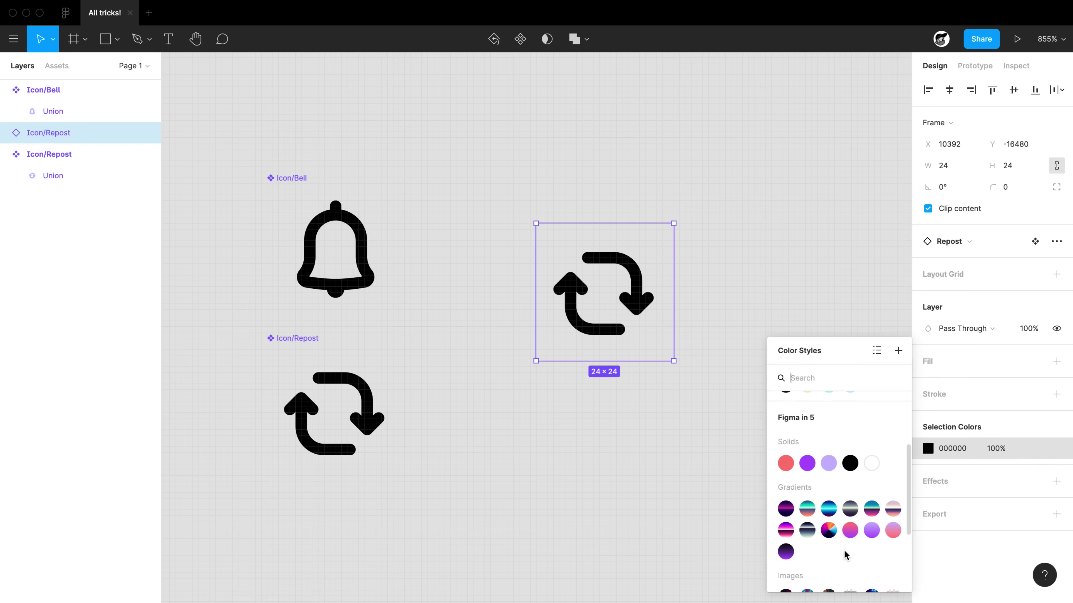
left_click(848, 532)
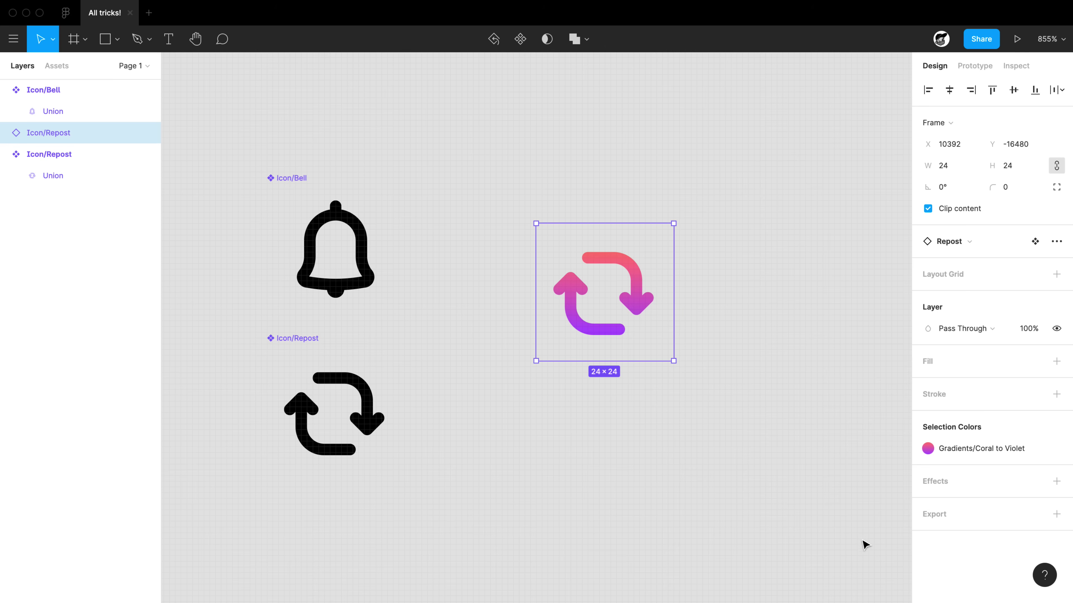
left_click(959, 243)
left_click(964, 339)
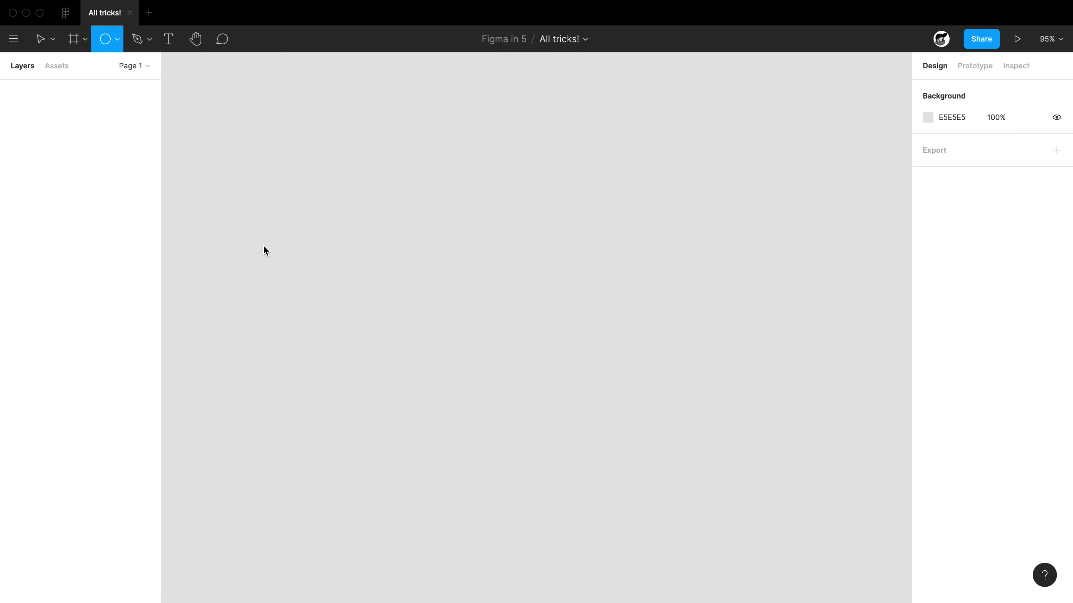
Step: Draw and delete a test ellipse, then draw a perfect circle, repositioning it mid-draw
left_click_drag(347, 168, 522, 377)
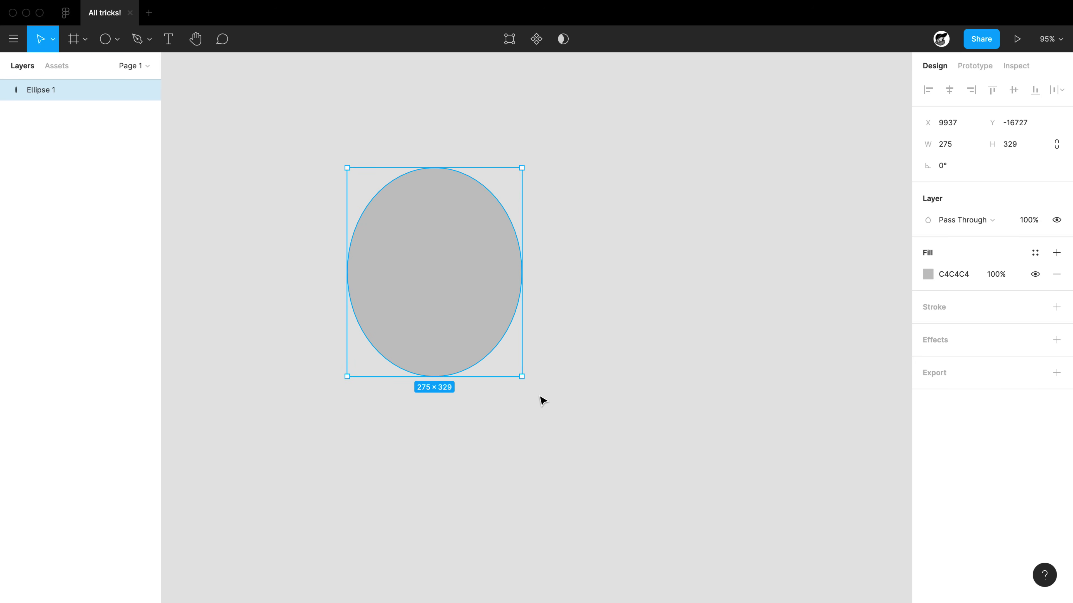
key("Delete")
left_click(102, 44)
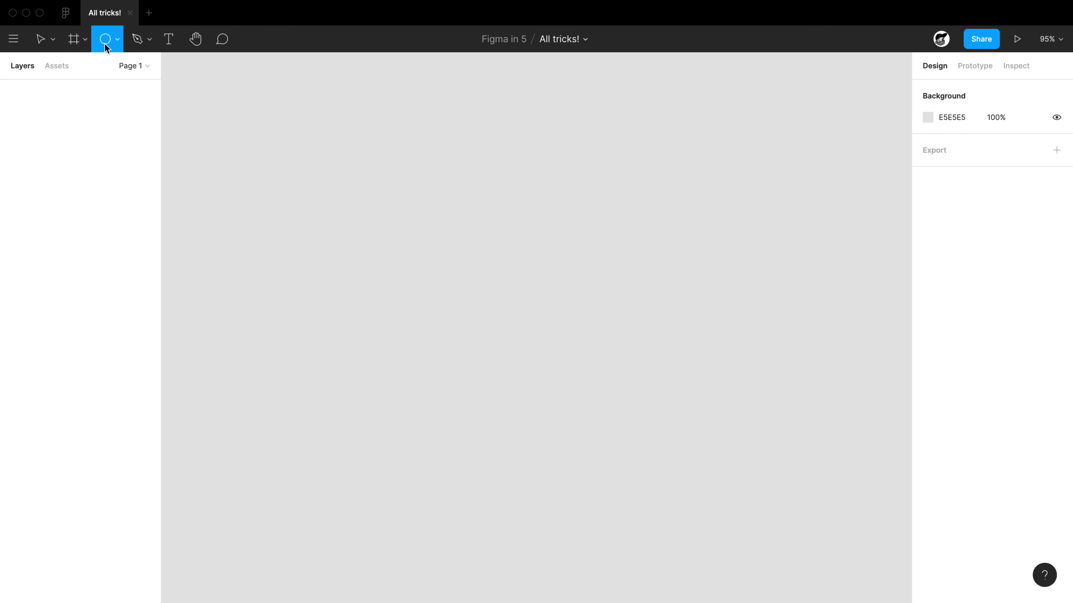
mouse_move(316, 179)
left_mouse_down()
mouse_move(459, 366)
mouse_move(412, 332)
mouse_move(433, 349)
mouse_move(384, 290)
mouse_move(443, 374)
mouse_move(528, 406)
mouse_move(668, 345)
mouse_move(518, 486)
mouse_move(649, 304)
mouse_move(368, 390)
mouse_move(811, 369)
mouse_move(394, 489)
mouse_move(379, 297)
mouse_move(651, 320)
mouse_move(781, 365)
mouse_move(439, 316)
mouse_move(527, 436)
left_mouse_up()
key("space")
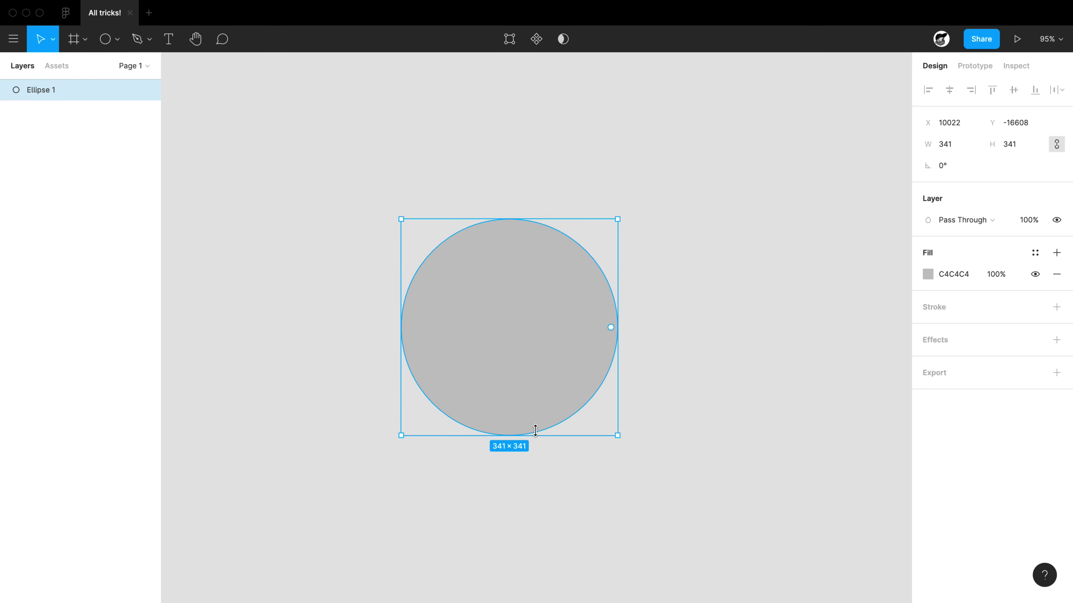
Step: Delete the circle and draw a 418×458 ellipse outward from its centre
key("Delete")
left_click(103, 42)
left_click_drag(308, 177, 380, 235)
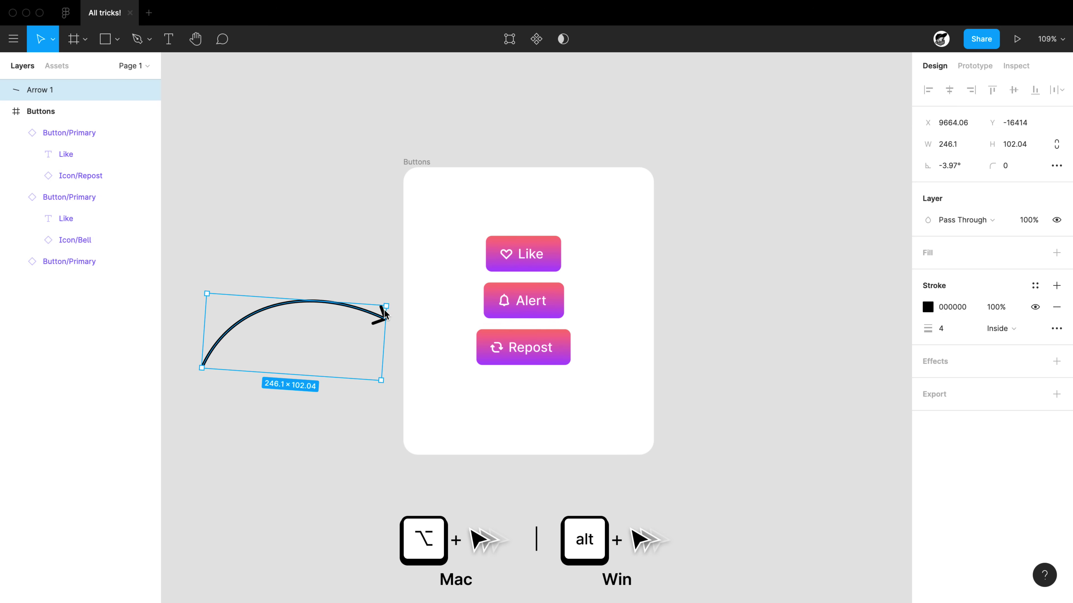
Step: Drag the curved Arrow 1 onto the Buttons frame so it becomes a child layer
left_click_drag(384, 314, 452, 312)
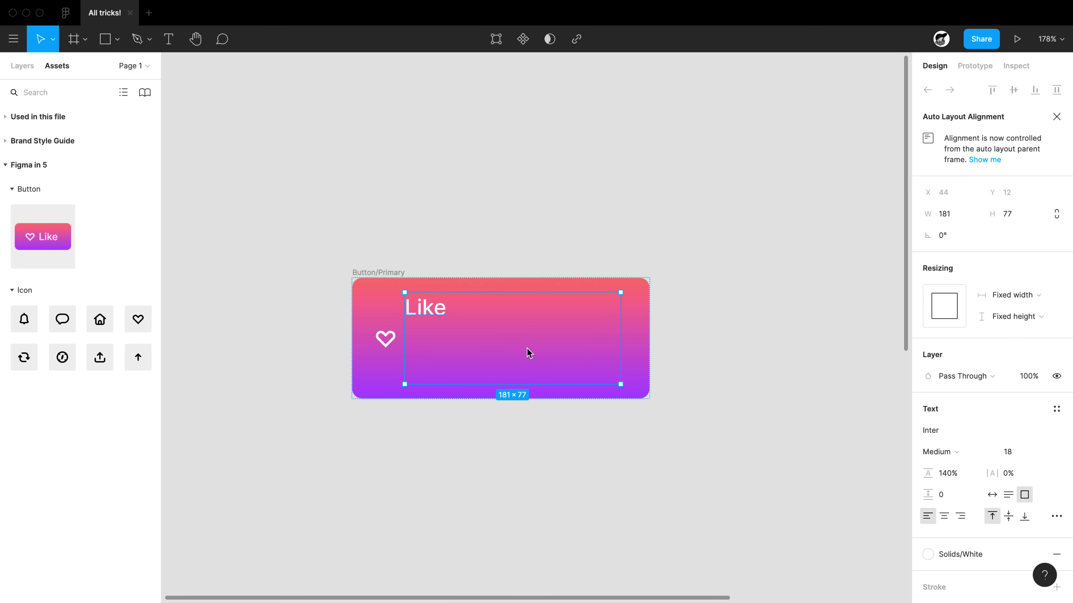
Step: Make the Like text box auto-width at 35×25 so the button hugs heart and label
left_click(991, 494)
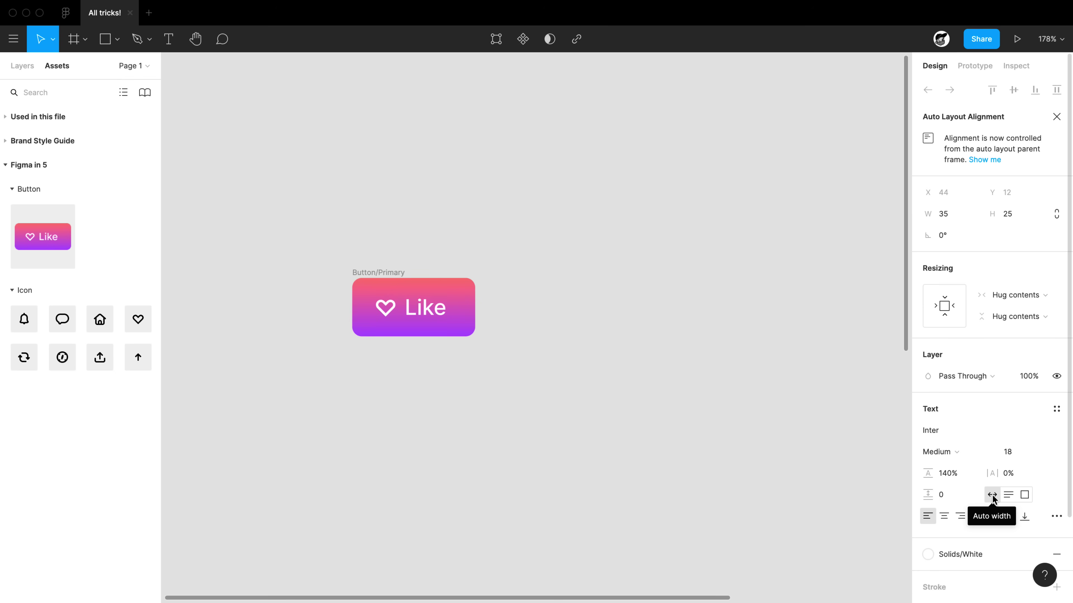
key("super+z")
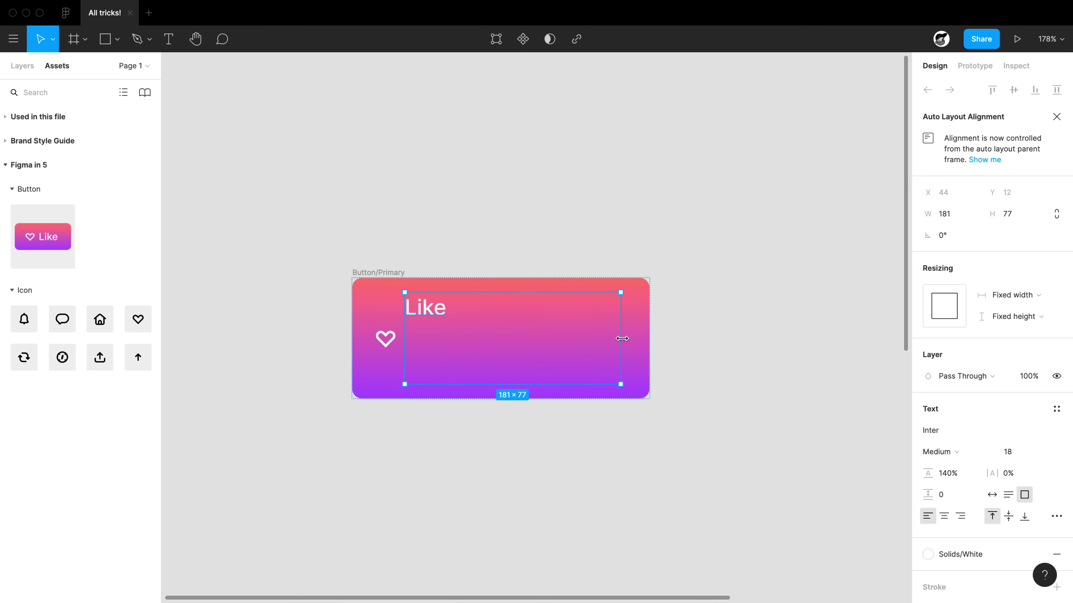
double_click(620, 320)
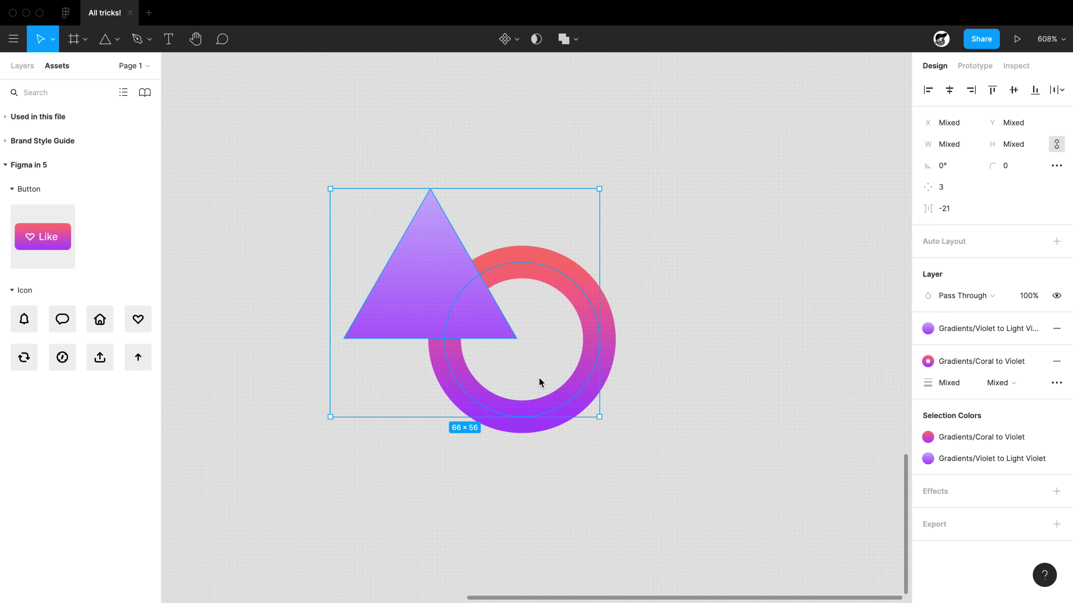
Step: Union the triangle and the ring into a single shape
left_click_drag(695, 379, 528, 241)
left_click(575, 39)
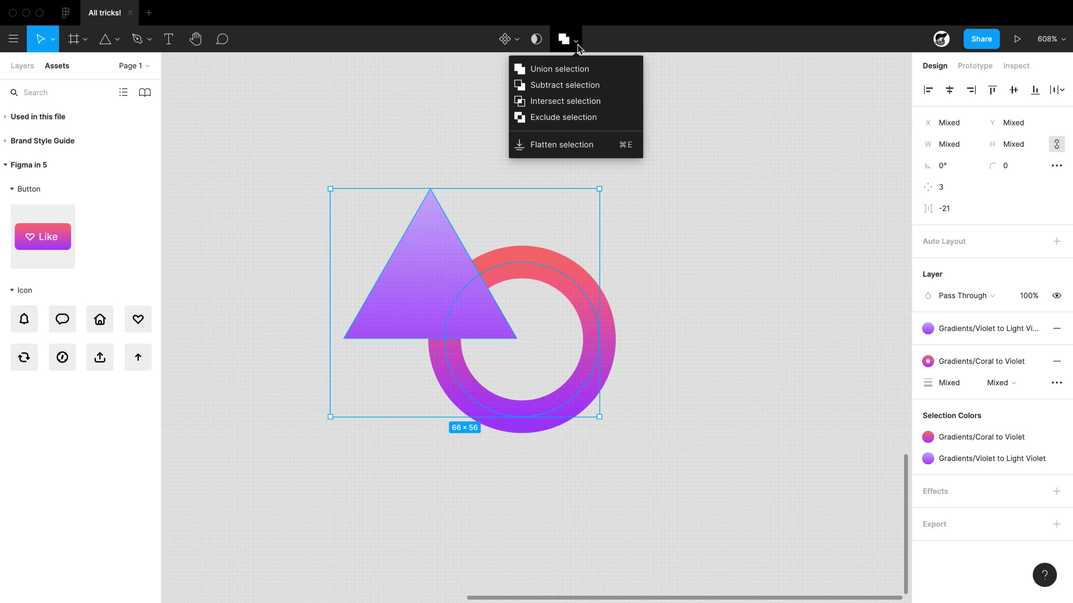
left_click(591, 68)
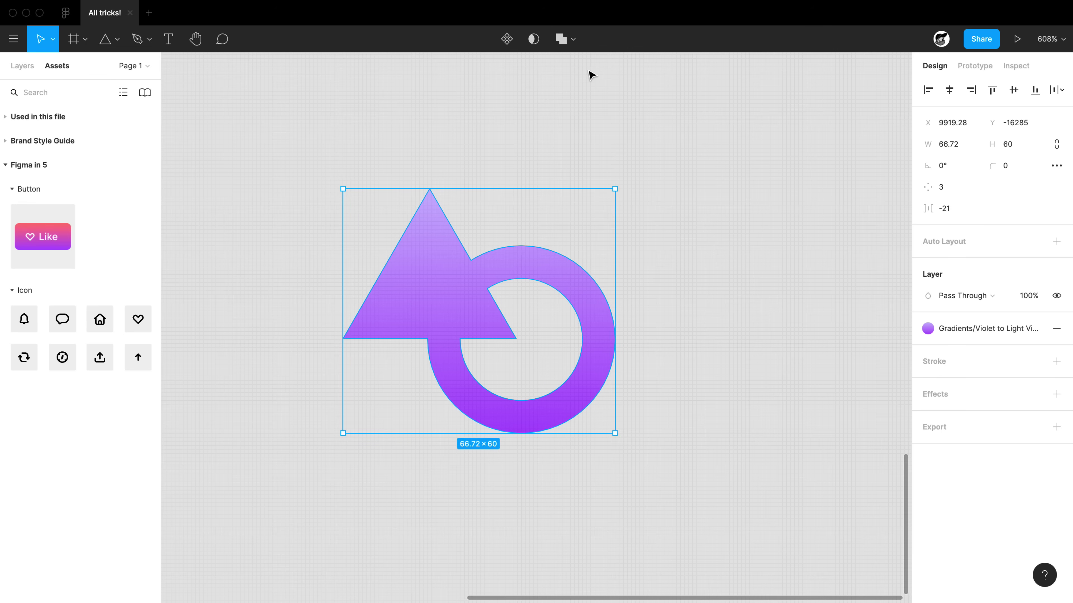
left_click(739, 354)
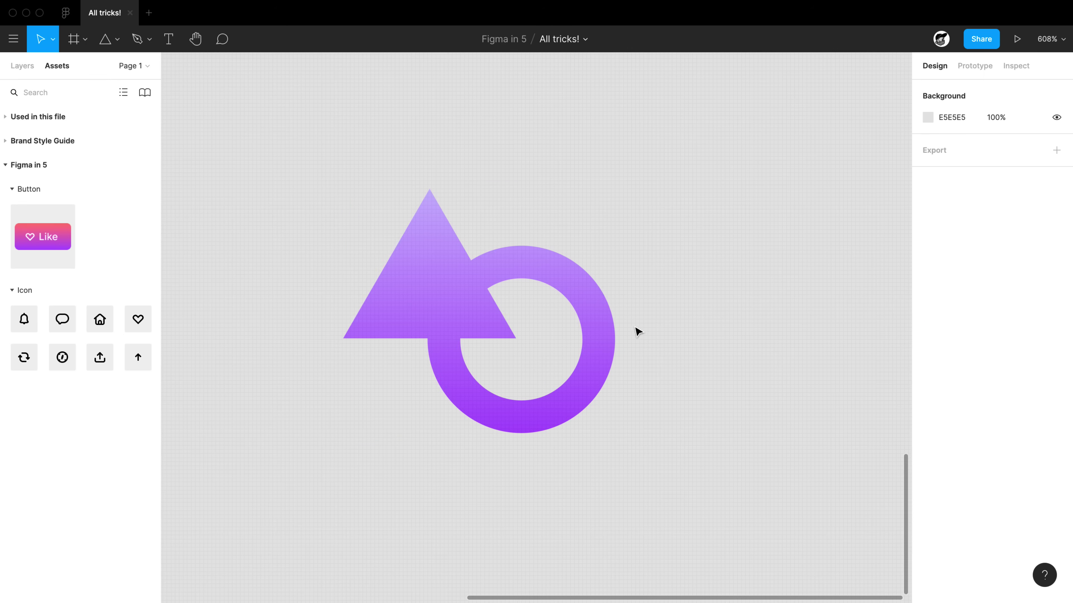
Step: Round the merged shape's corners to a radius of 3
left_click(603, 333)
left_click(1018, 160)
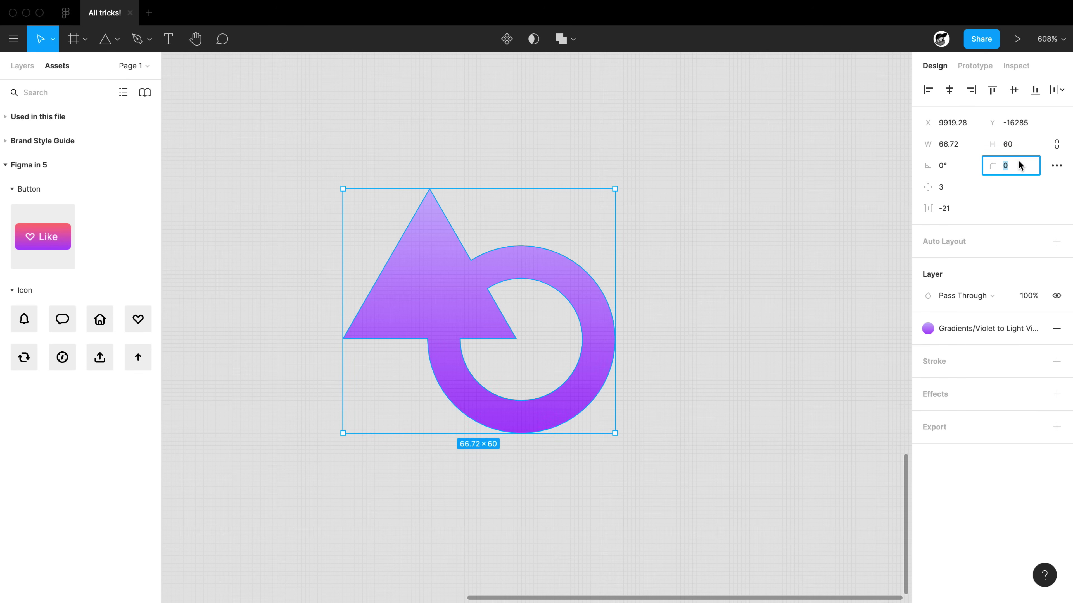
key("Up")
key("Up")
key("Up")
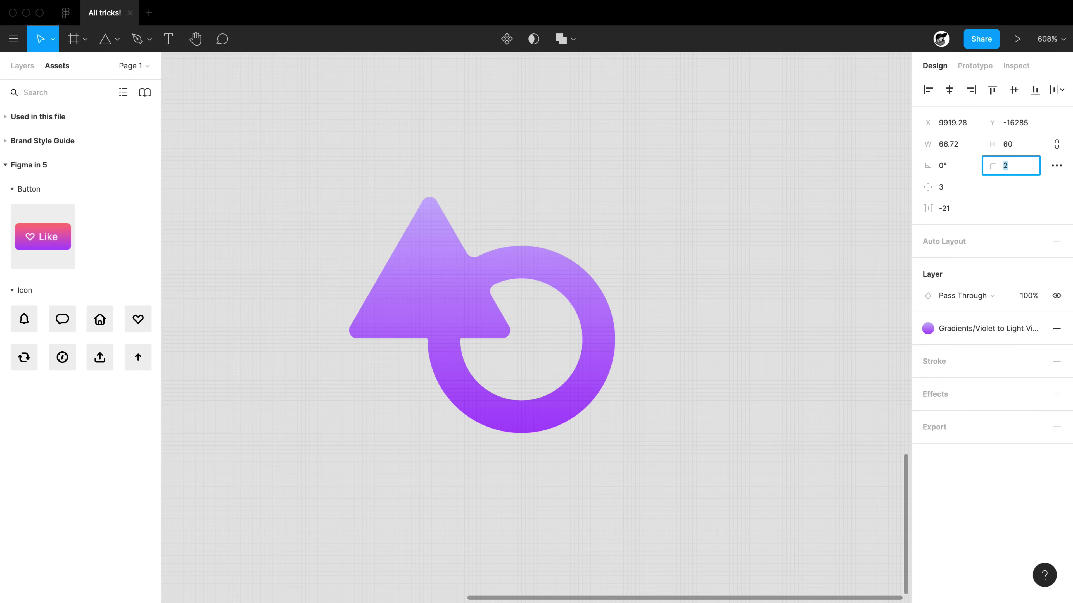
left_click(672, 360)
Step: Enlarge the triangle inside the union to 57×57 by raising its peak
left_click(416, 306)
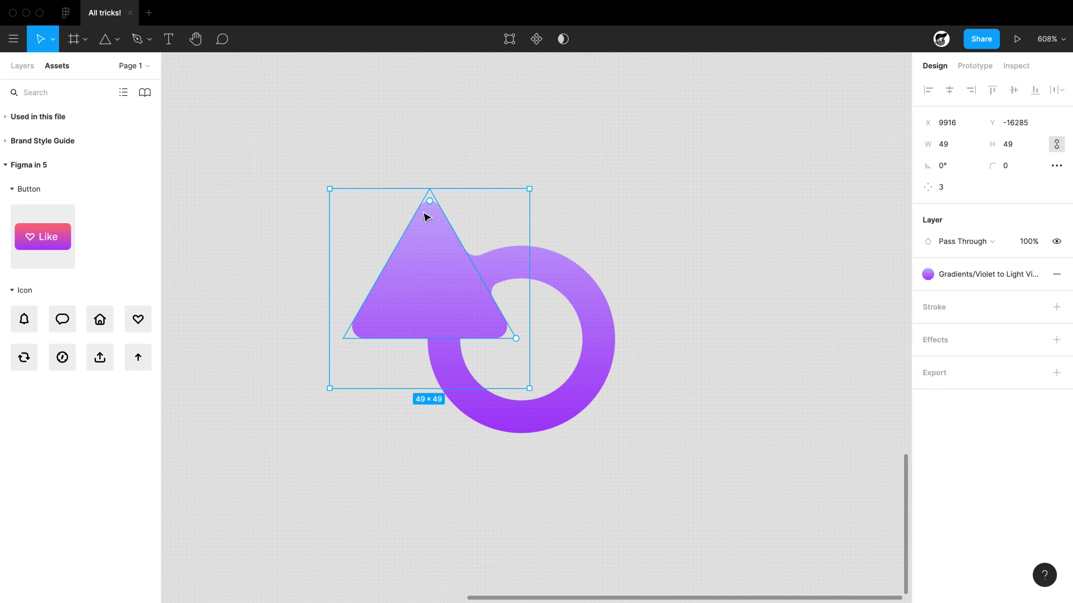
left_click_drag(430, 189, 451, 157)
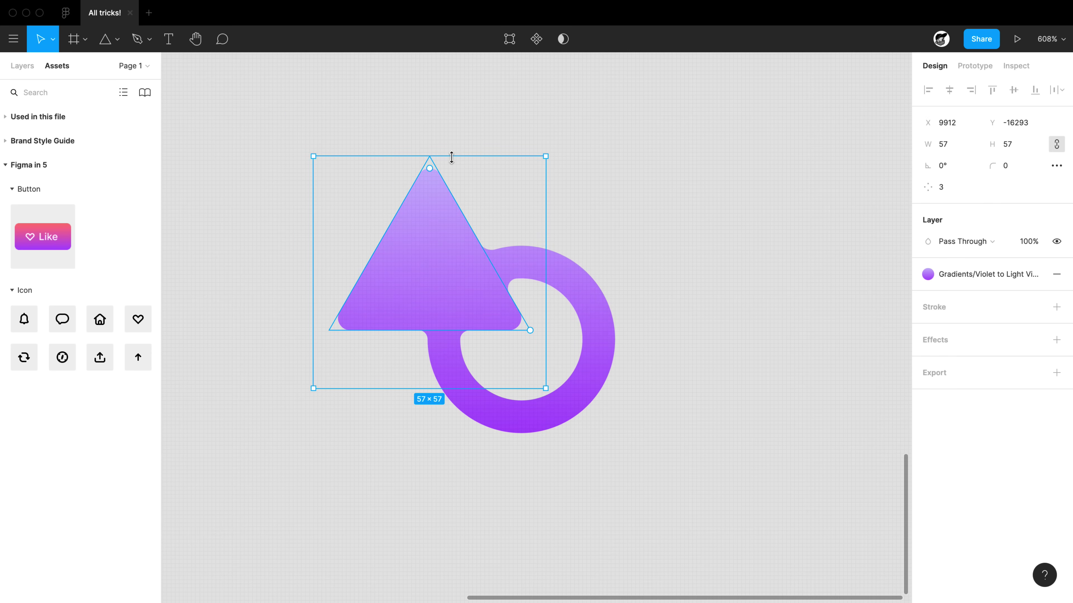
left_click(239, 162)
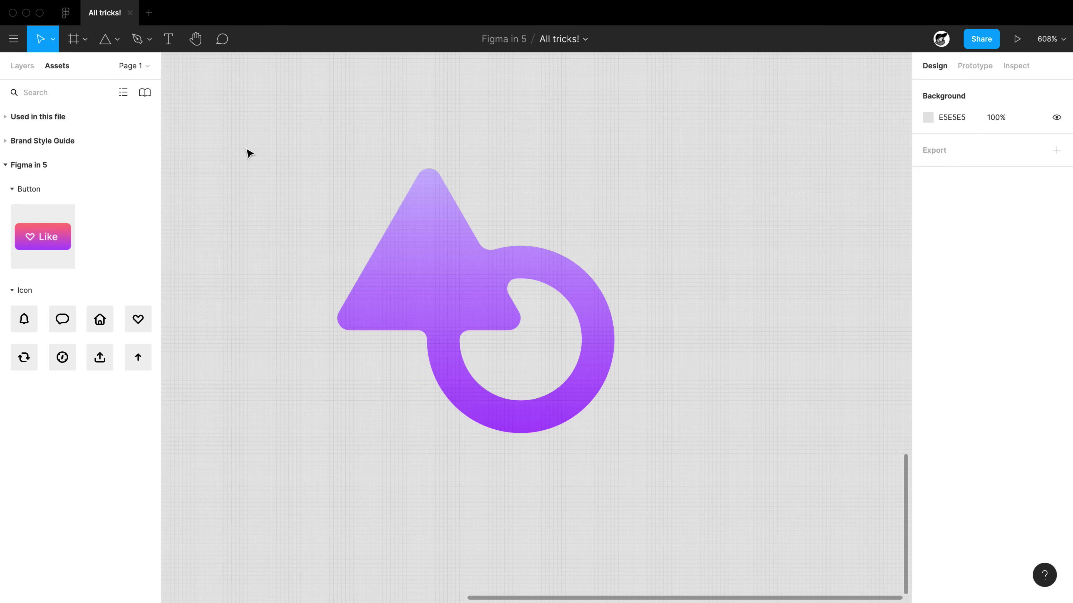
Step: Place Home and Heart icons from Assets, union them, then delete the merged shape
left_click(454, 330)
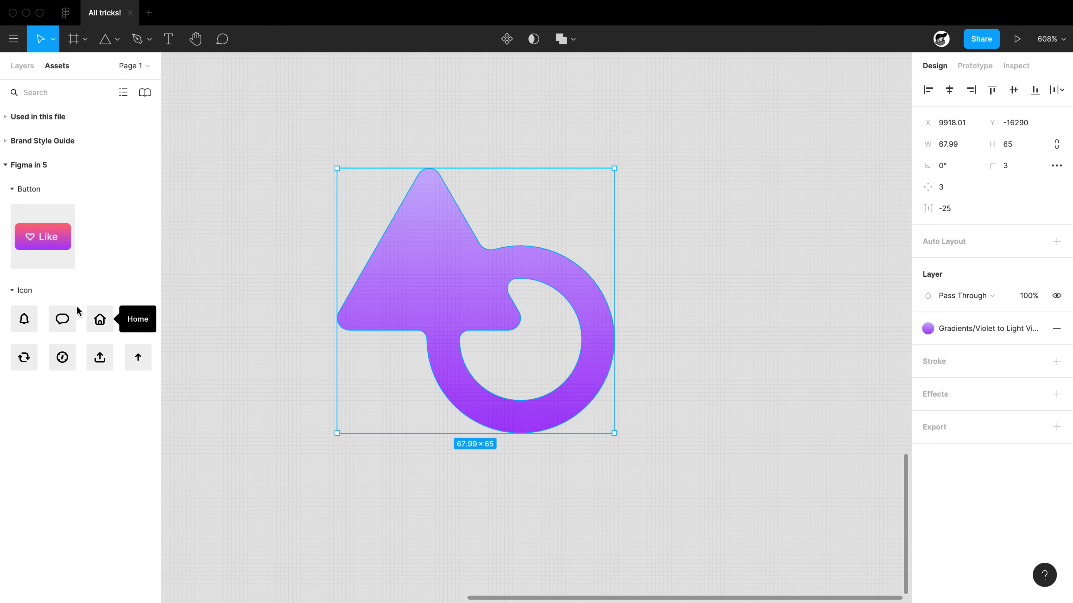
scroll(223, 393, "down", 2)
scroll(228, 384, "down", 2)
left_click_drag(100, 329, 292, 451)
left_click_drag(137, 319, 283, 381)
left_click_drag(260, 290, 324, 481)
left_click(570, 39)
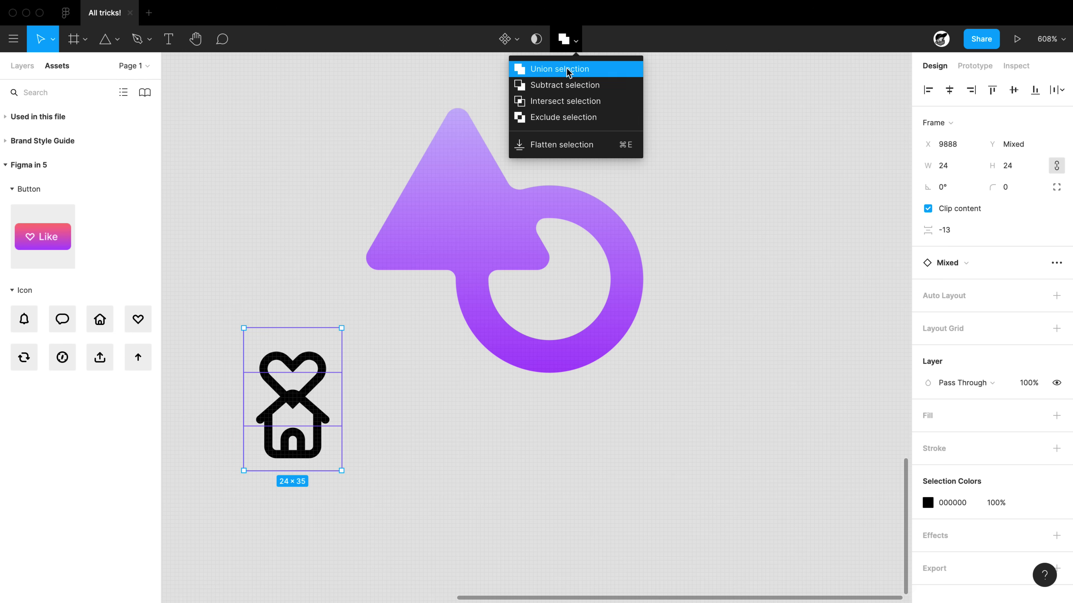
left_click(561, 68)
scroll(382, 470, "left", 3)
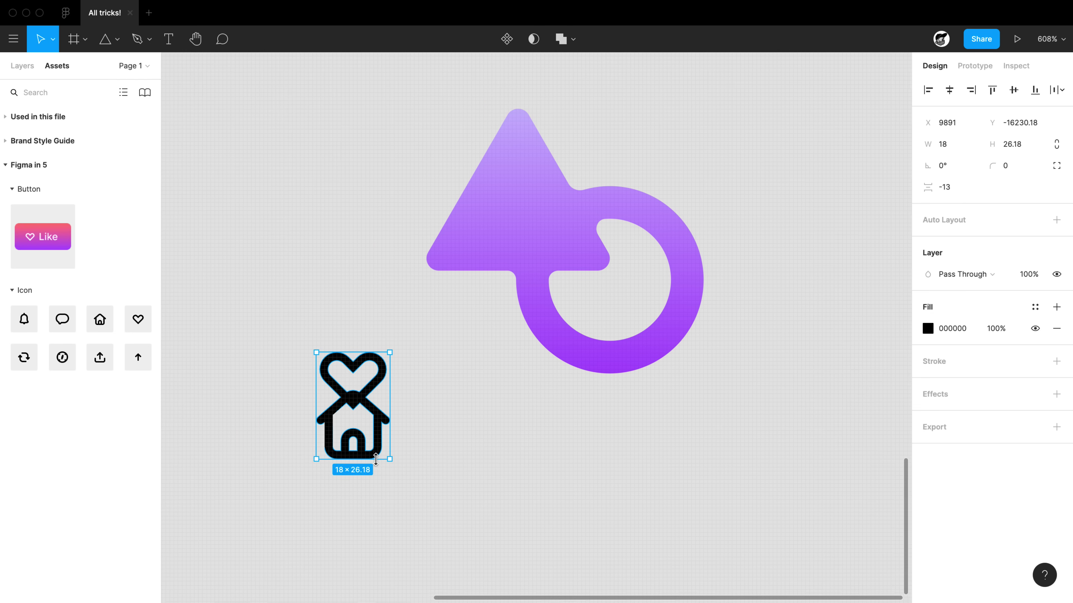
left_click(454, 491)
left_click(391, 428)
key("Delete")
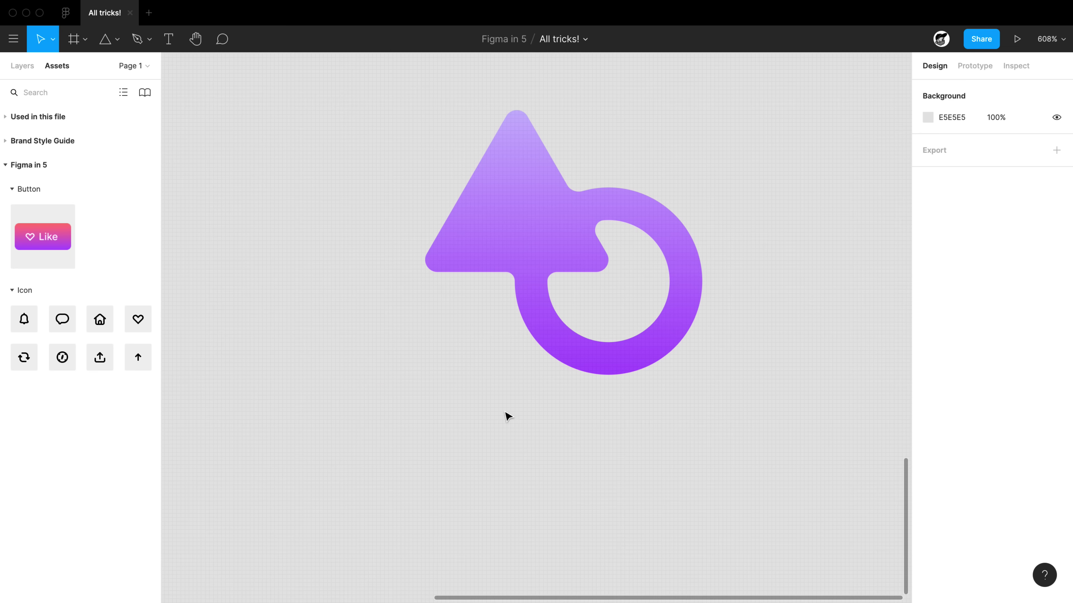
Step: Move a Bell icon into the Union layer and scale it up to 38×38
left_click_drag(24, 319, 427, 370)
key("Delete")
left_click(500, 218, "super")
left_click(23, 66)
key("super+v")
left_click_drag(36, 90, 89, 125)
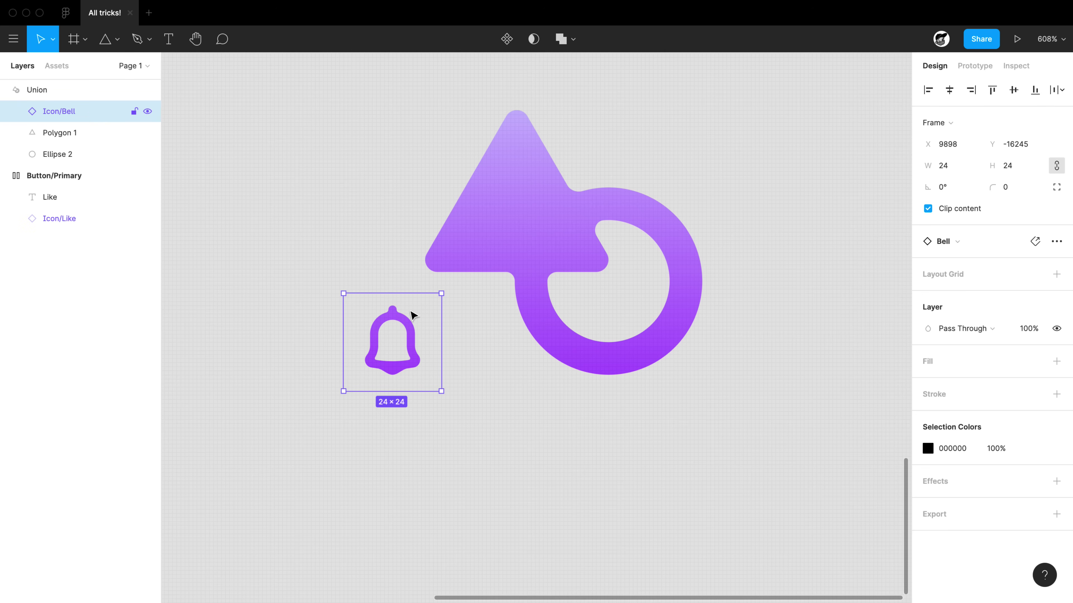
left_click_drag(441, 293, 498, 271)
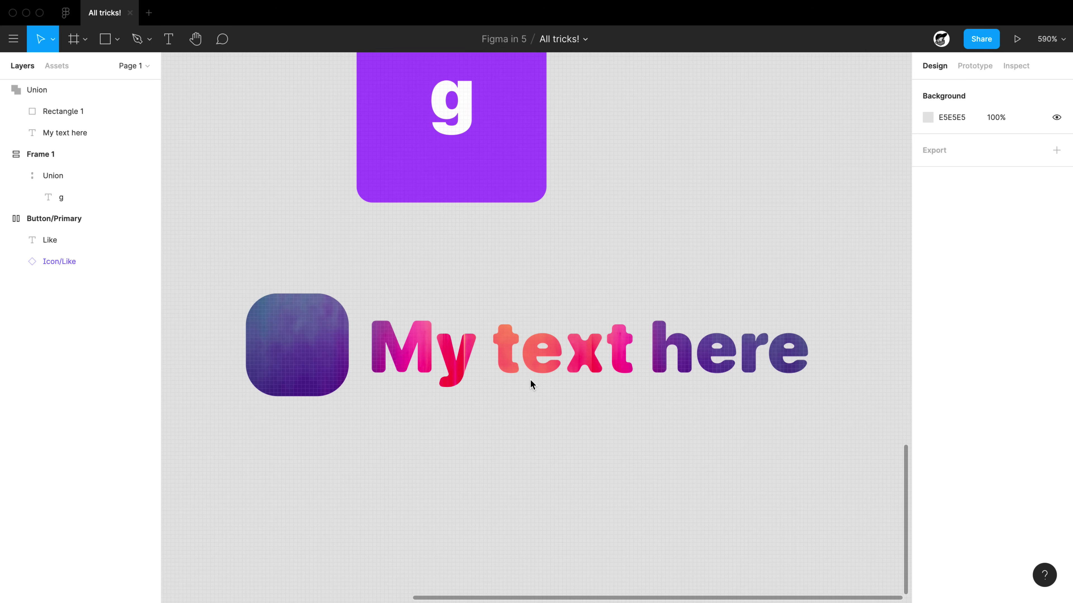
Step: Set the corner radius of the Union holding the text and image to 0
left_click(536, 366)
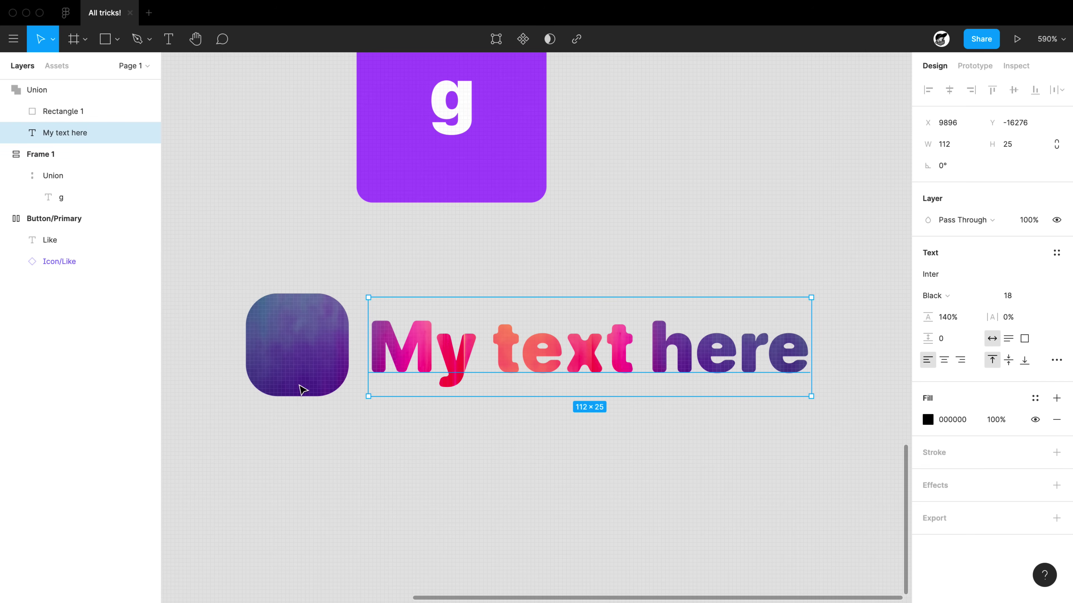
scroll(347, 437, "right", 1)
left_click(350, 440)
scroll(436, 431, "down", 5)
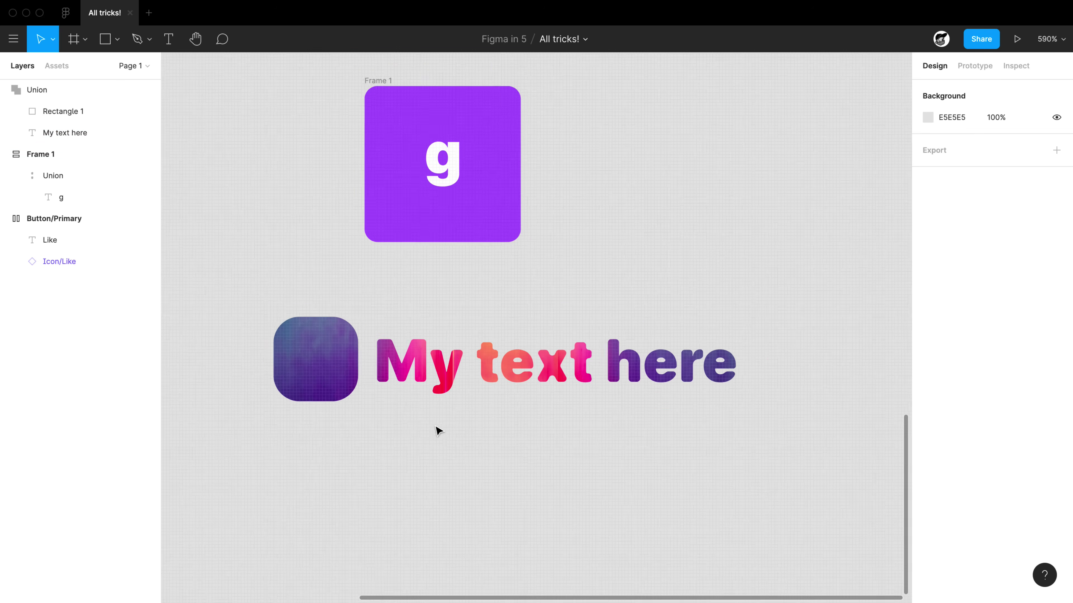
left_click(409, 391)
scroll(450, 398, "up", 5)
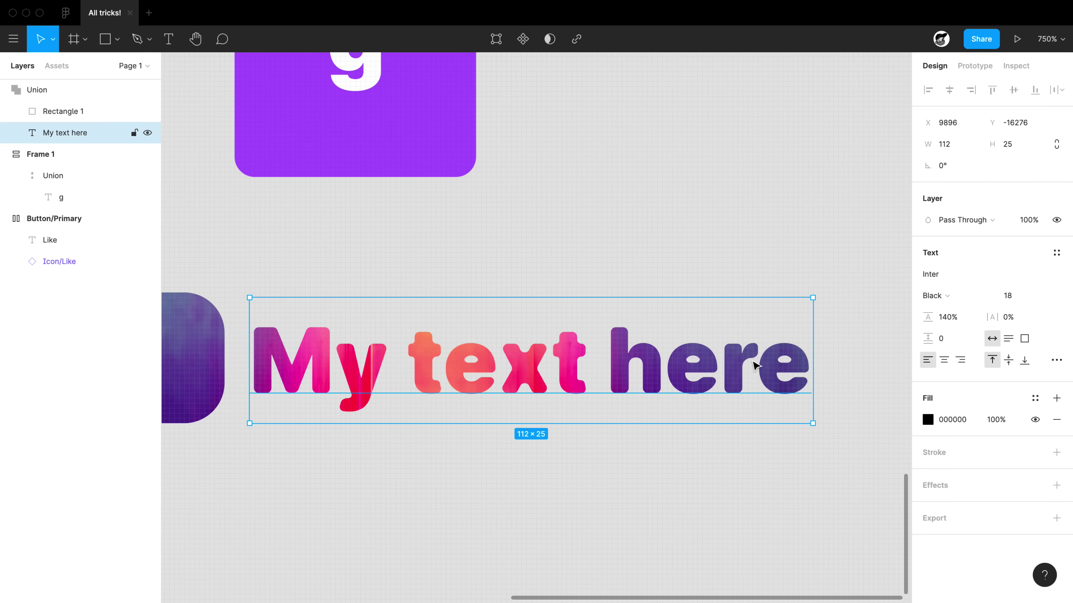
left_click(700, 497)
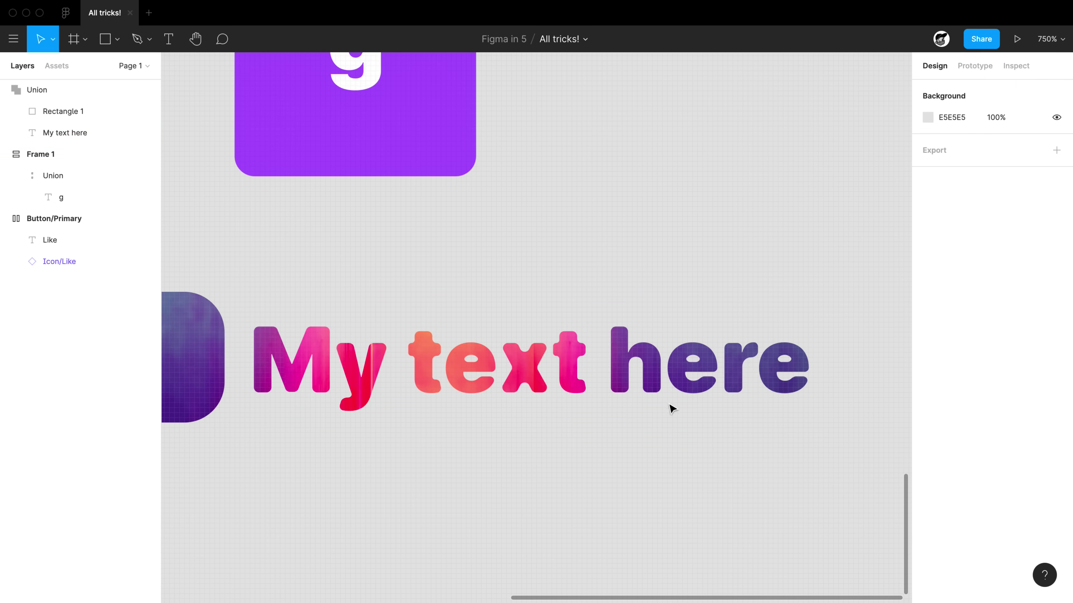
left_click(660, 382)
scroll(717, 359, "left", 2)
left_click(1032, 165)
type("0")
key("Tab")
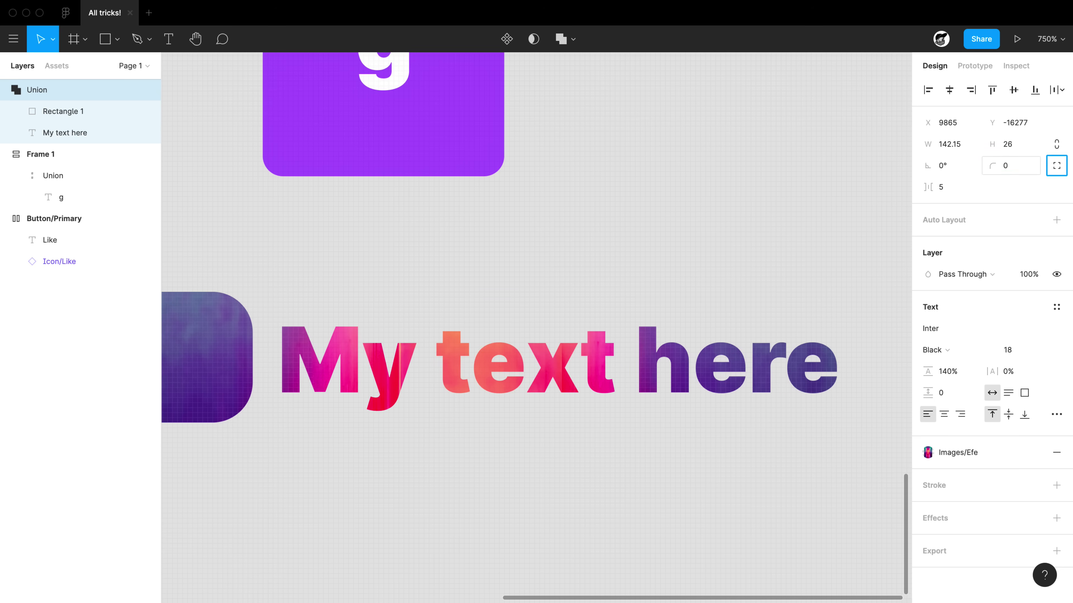
left_click(1023, 169)
left_click(282, 537)
Step: Replace the 'My text here' wording with 'lksjdflksdjflksdjf'
scroll(418, 464, "down", 5)
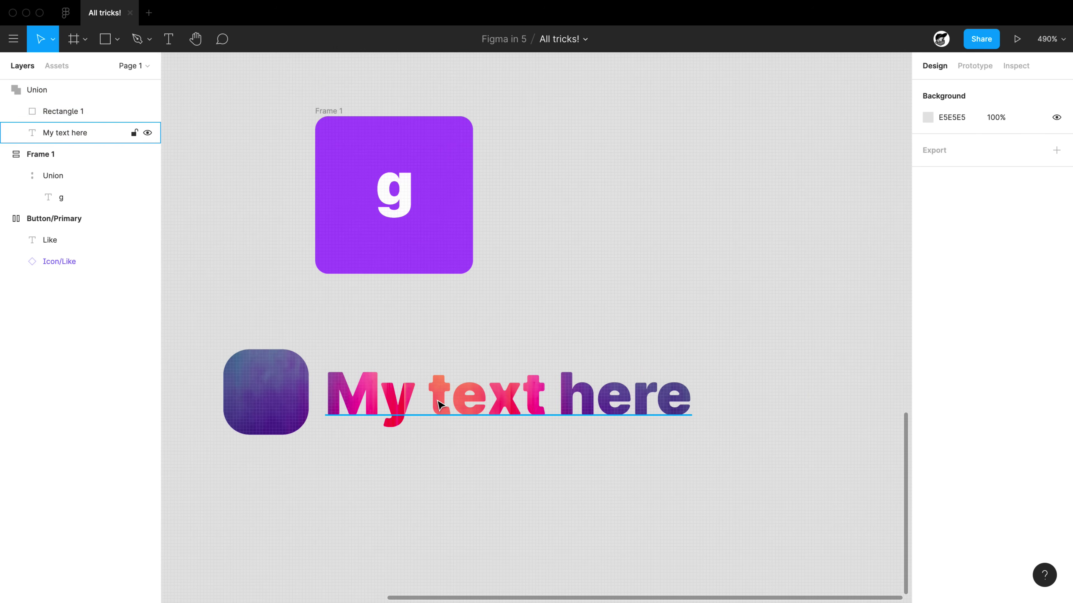
left_click(65, 133)
key("Return")
type("lksjdflksdjflksdjf")
key("Escape")
scroll(433, 314, "up", 3)
scroll(260, 281, "up", 4)
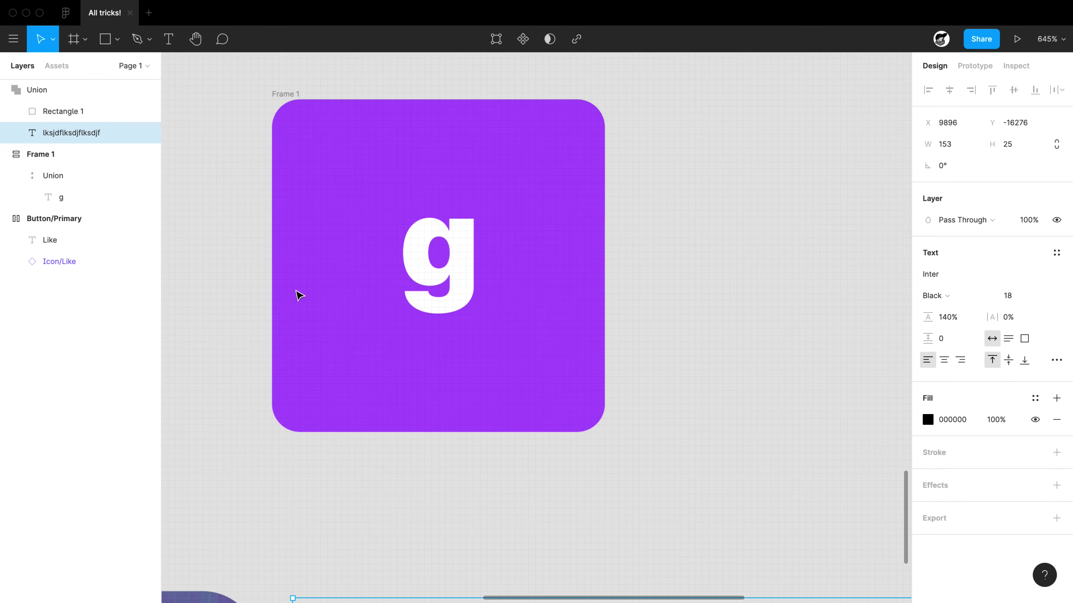
left_click(462, 264)
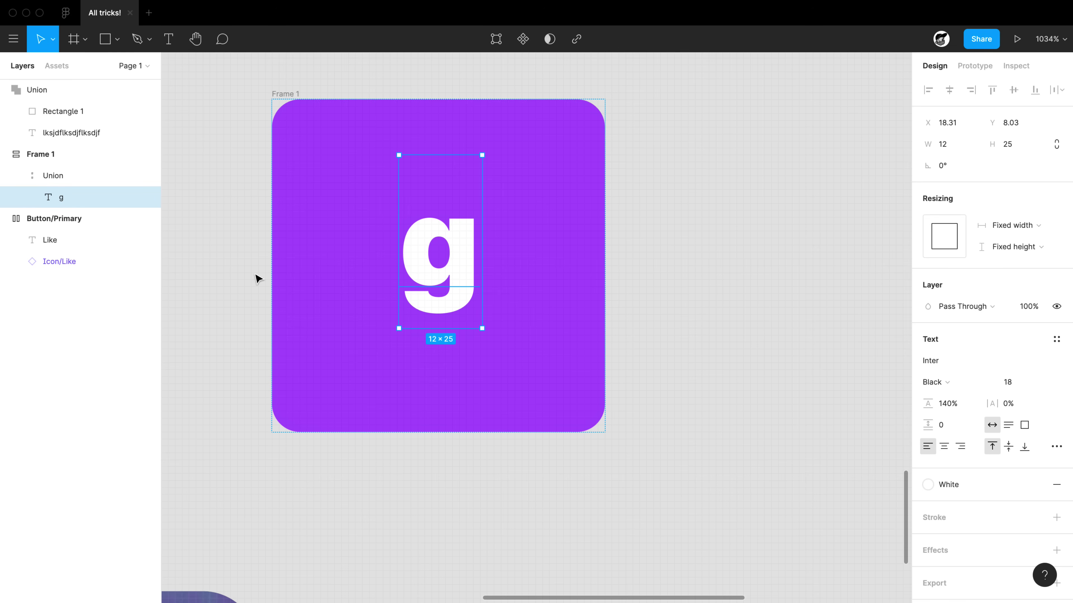
left_click(64, 174)
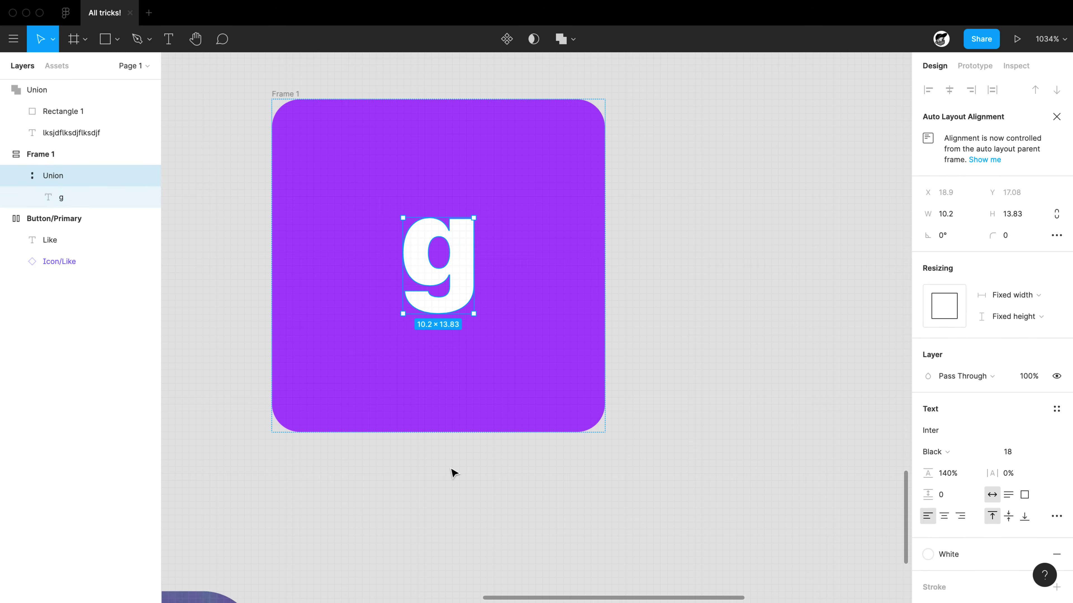
scroll(450, 472, "down", 5)
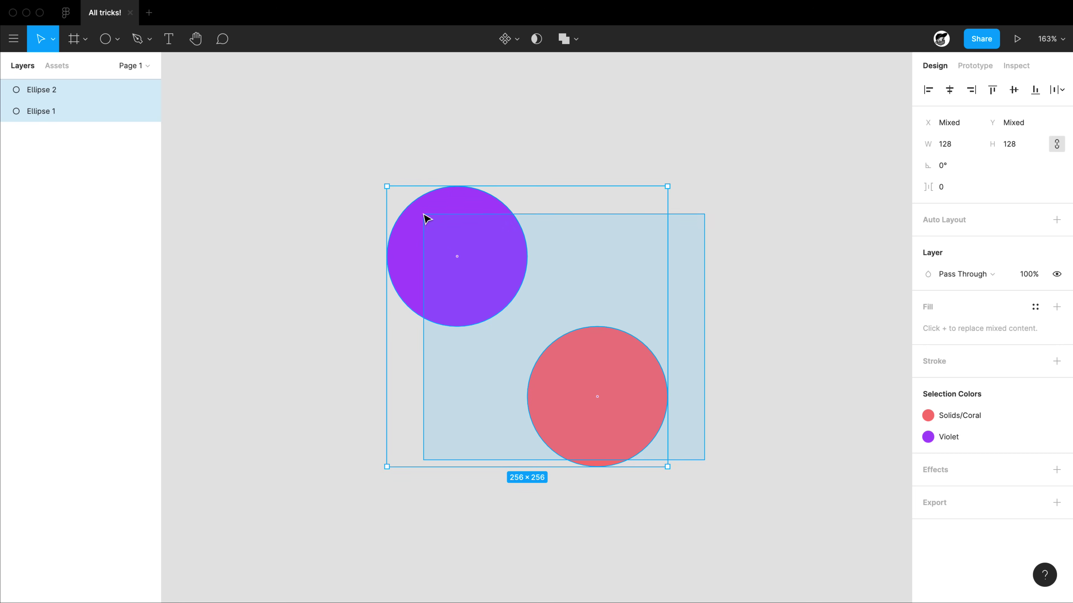
left_click_drag(424, 214, 424, 216)
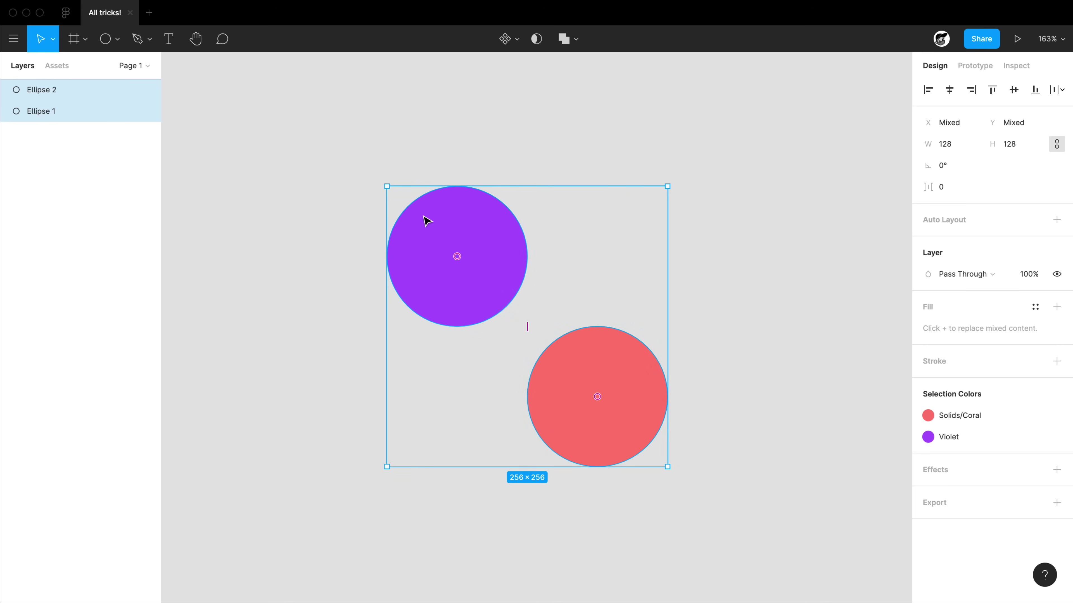
key("super+g")
key("super+shift+g")
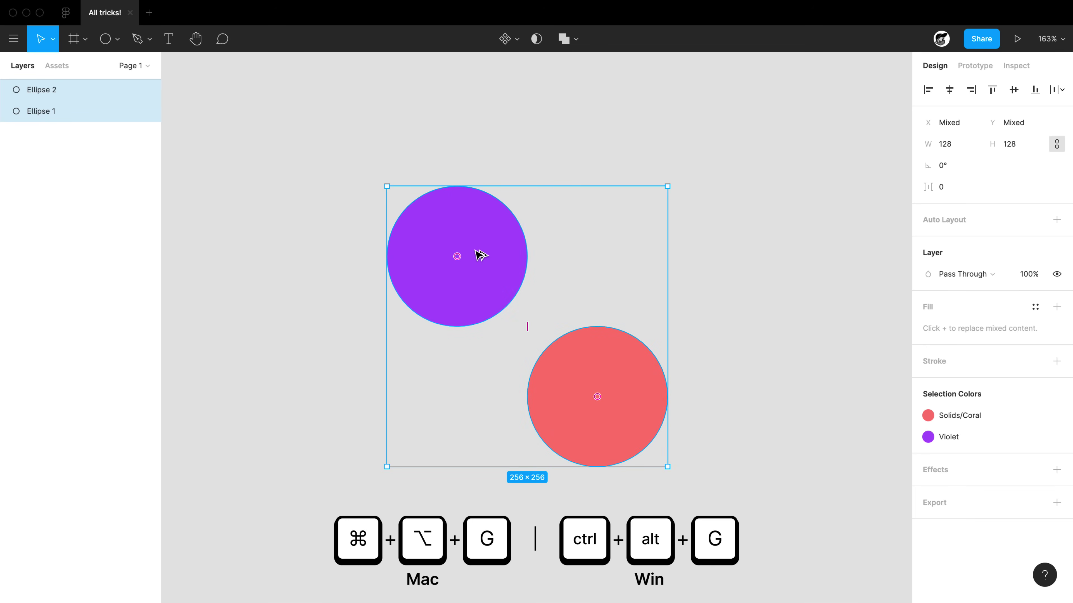
key("super+alt+g")
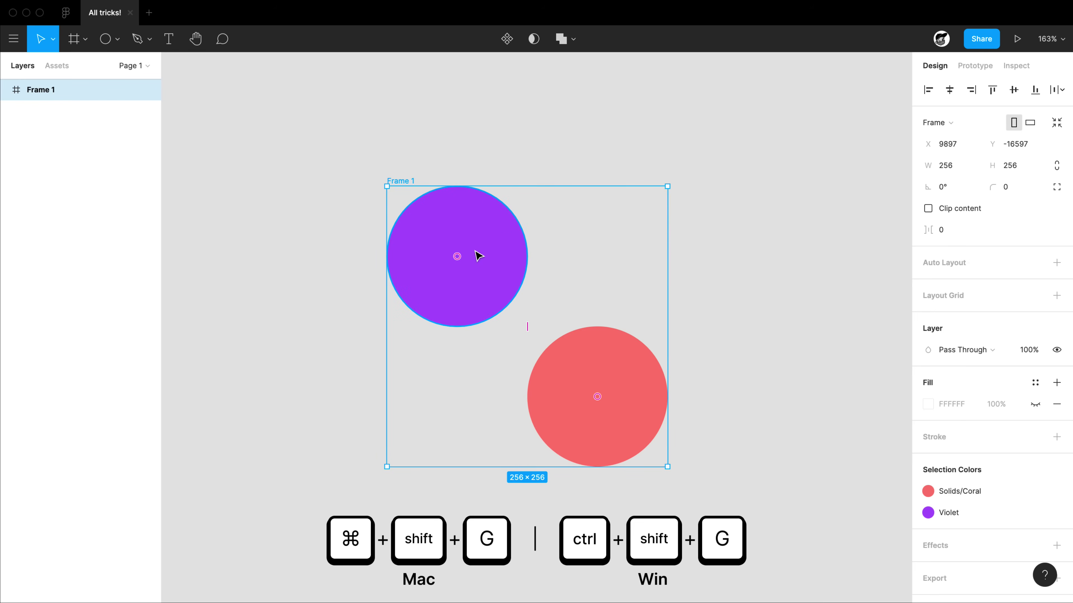
key("super+shift+g")
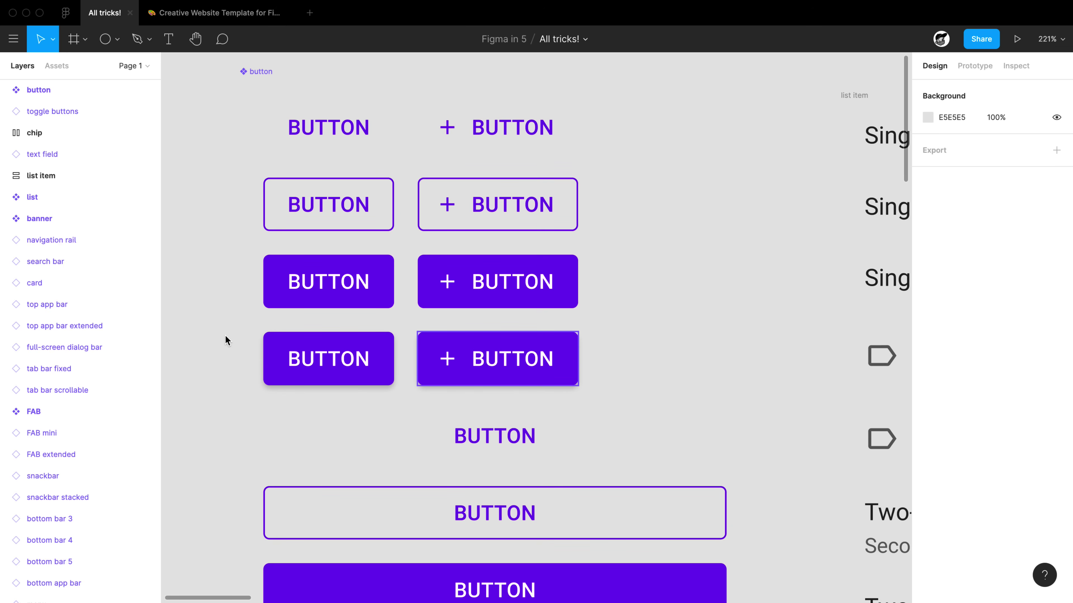
Step: Zoom to fit everything with Shift+1, revealing the 'Combine fine images' Desktop layout
key("shift+1")
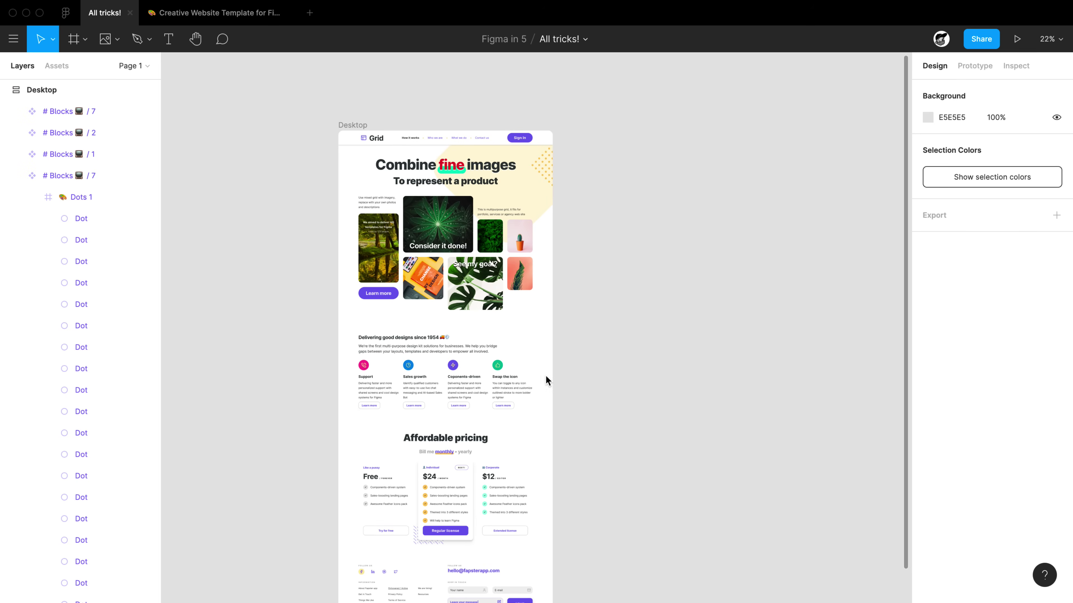
Step: Start Place image and choose six image files to place
left_click(117, 40)
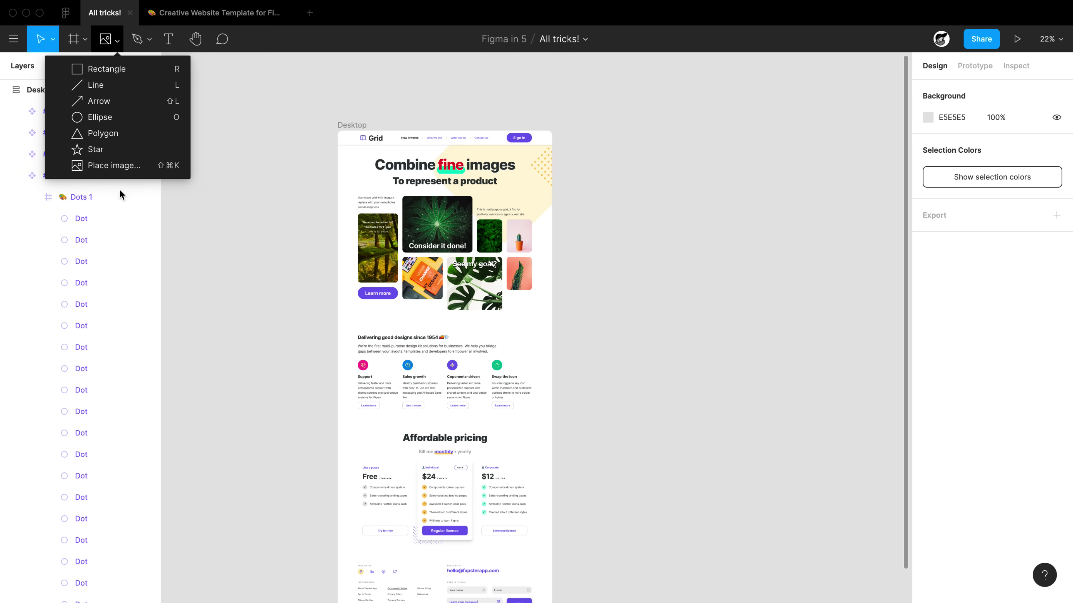
left_click(132, 166)
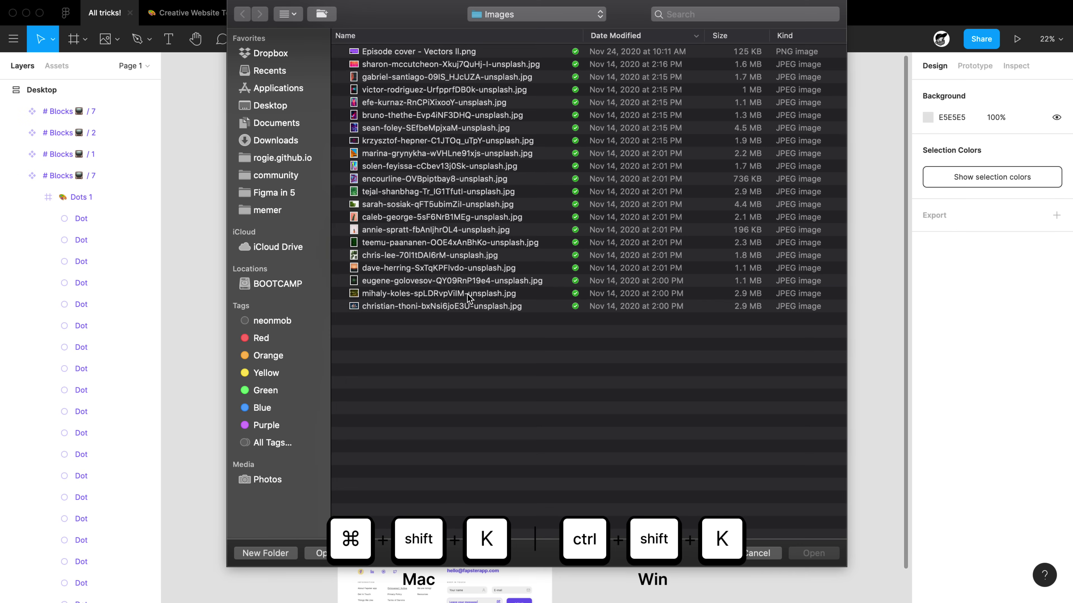
left_click(470, 293)
left_click(468, 230, "shift")
key("Return")
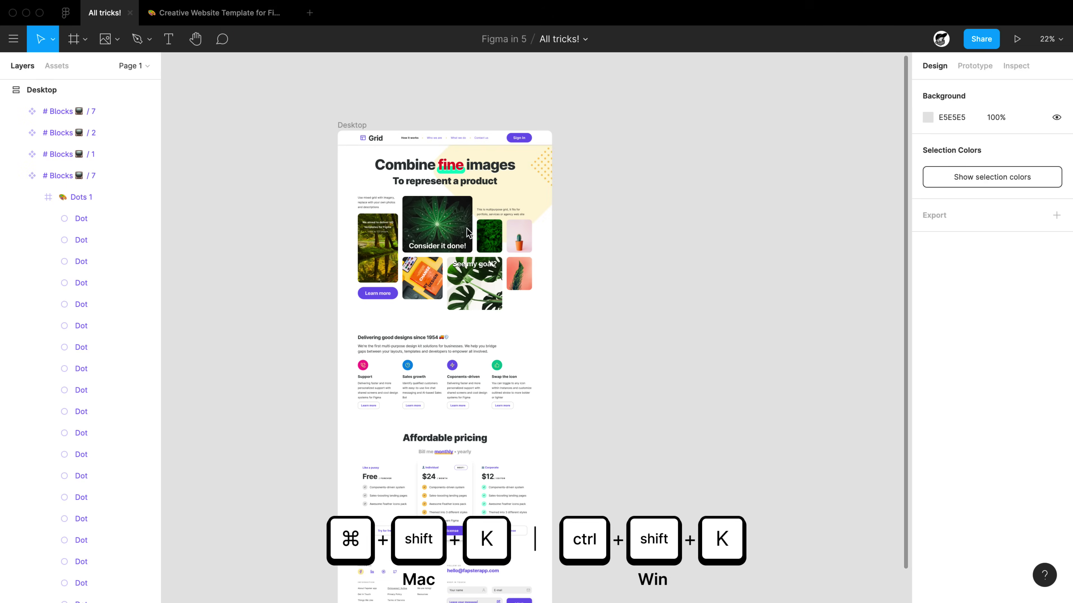
Step: Place the green leaf image beside the mock-up and the sunset image on the canvas
scroll(410, 281, "up", 3)
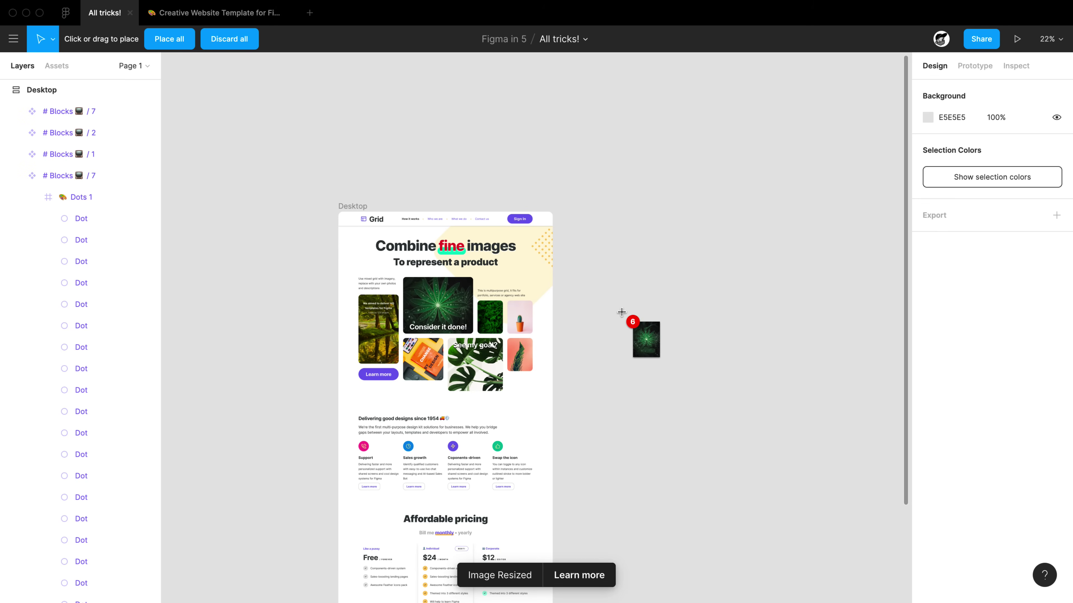
scroll(621, 312, "right", 3)
mouse_move(550, 235)
left_mouse_down()
mouse_move(774, 449)
mouse_move(764, 380)
mouse_move(735, 407)
left_mouse_up()
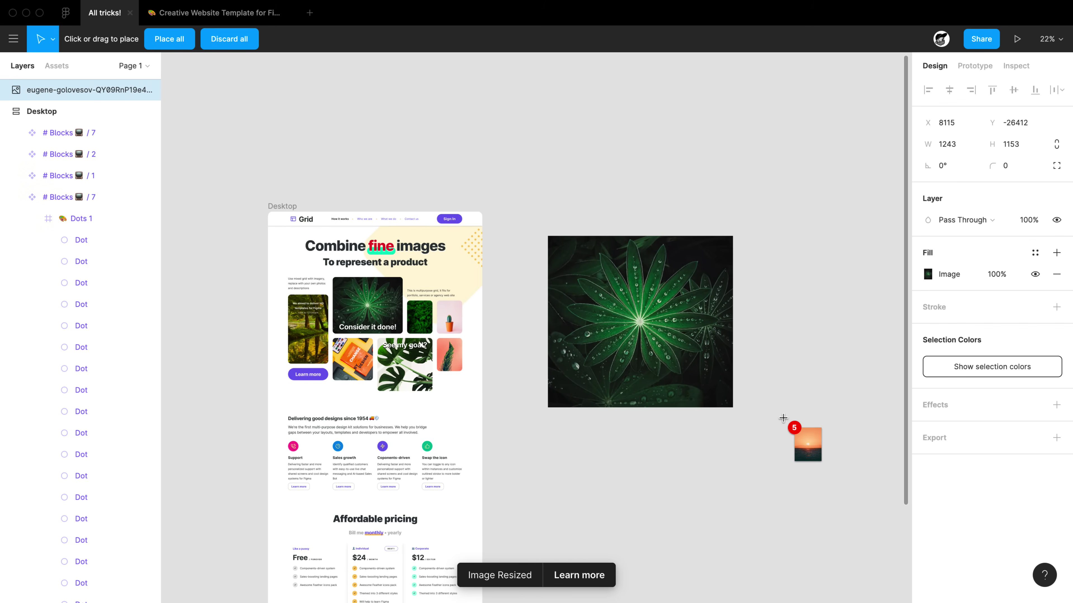
scroll(782, 418, "down", 5)
scroll(782, 418, "right", 5)
left_click(728, 257)
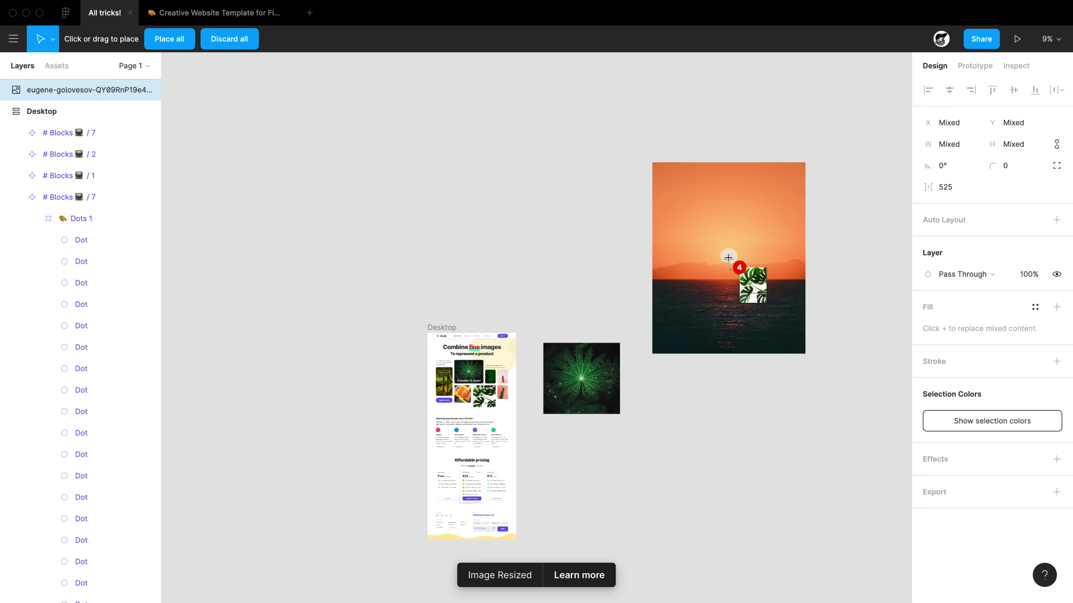
Step: Drop the monstera, fern and forest photos into the left, 'Consider it done!' and 'See my goal?' cards
scroll(470, 399, "up", 5)
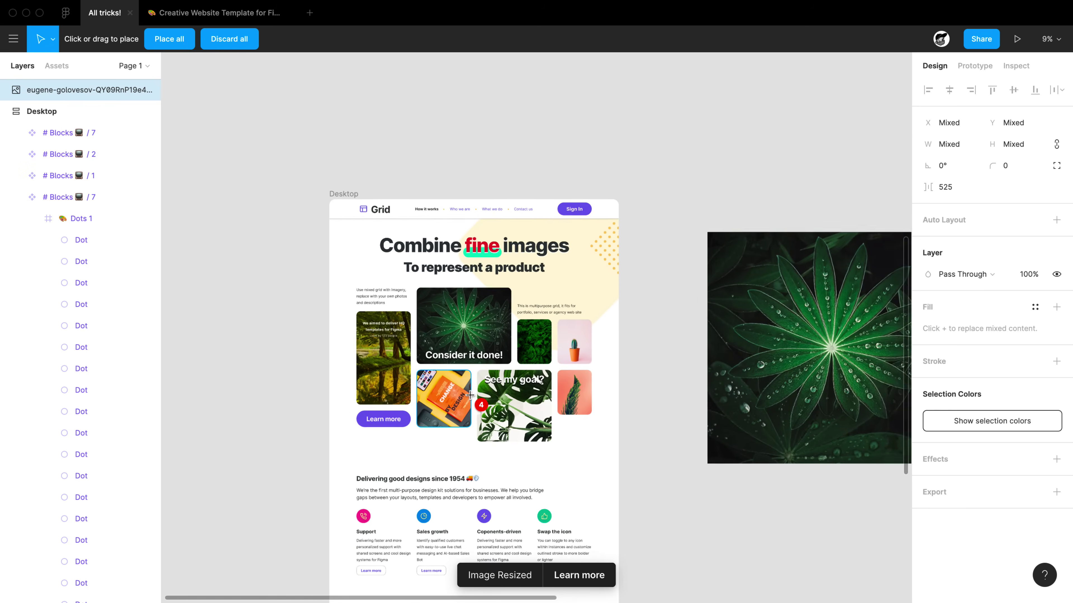
scroll(470, 399, "up", 3)
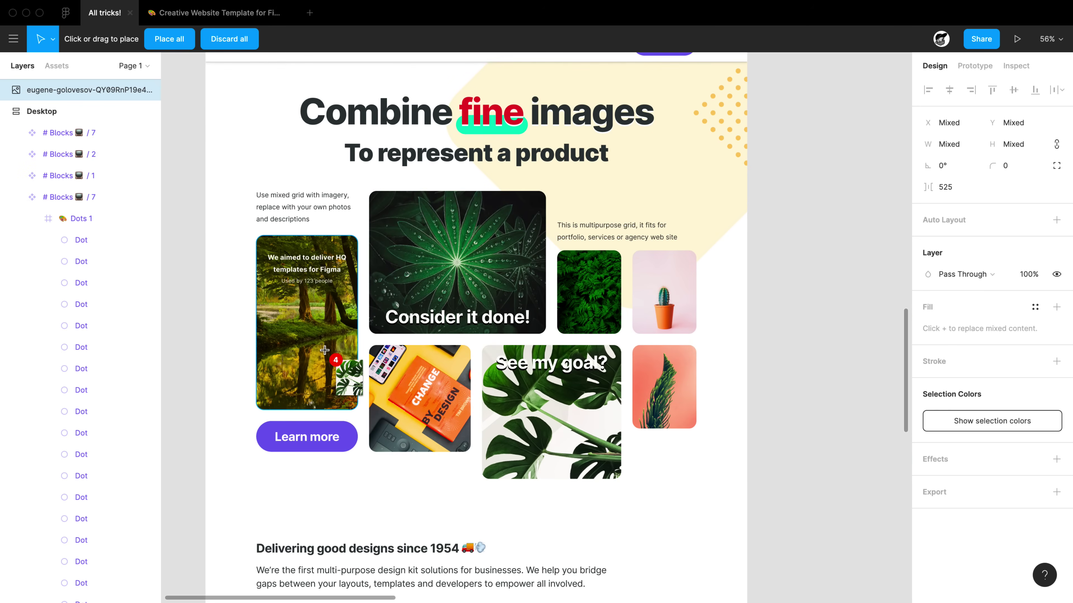
left_click(337, 340)
left_click(441, 279)
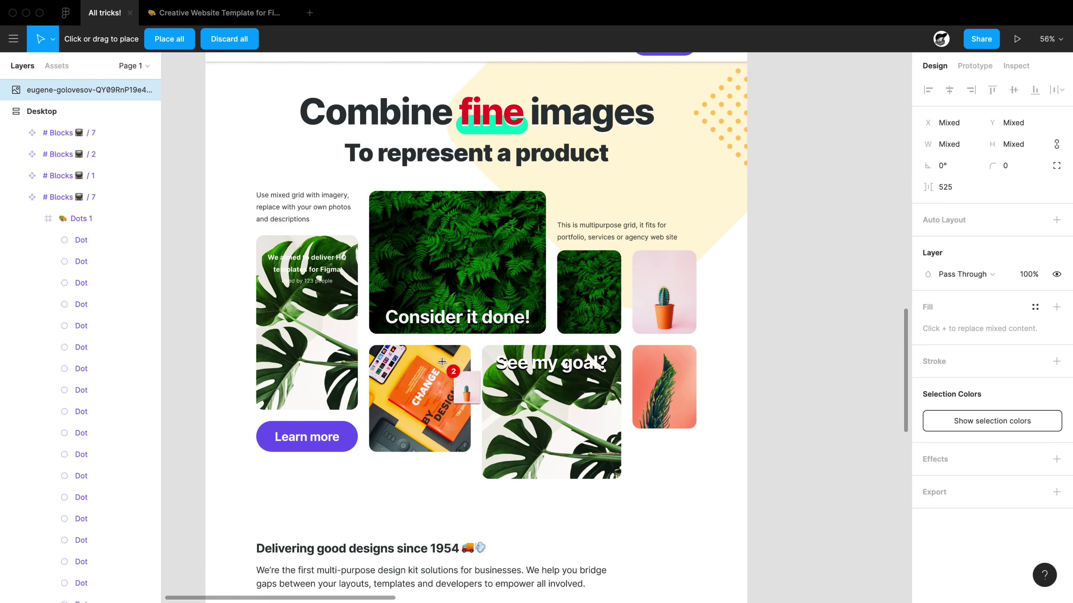
left_click(545, 408)
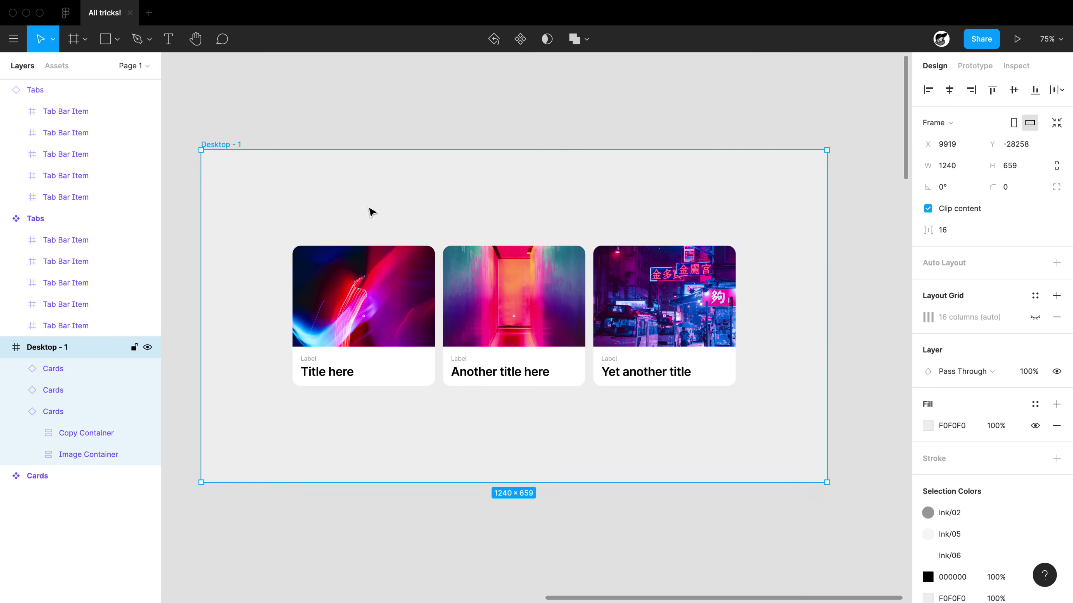
Step: Test-narrow Desktop - 1, undo it, and show its 16-column layout grid
left_click_drag(826, 343, 517, 347)
key("ctrl+z")
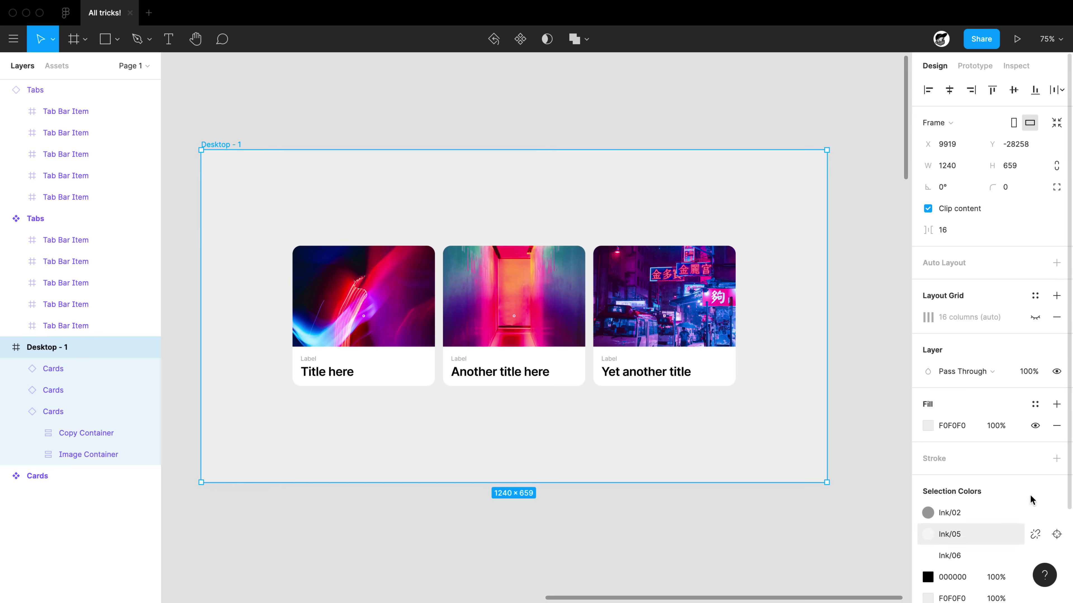
left_click(1034, 317)
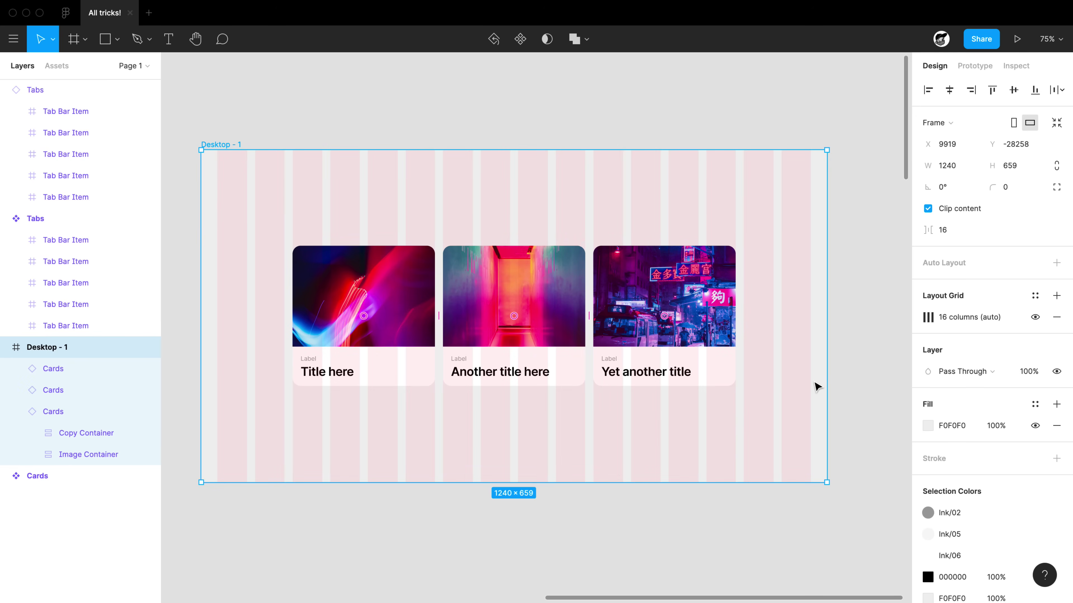
Step: Set the three cards' horizontal constraint to Left and right
left_click(709, 364)
left_click(549, 338, "shift")
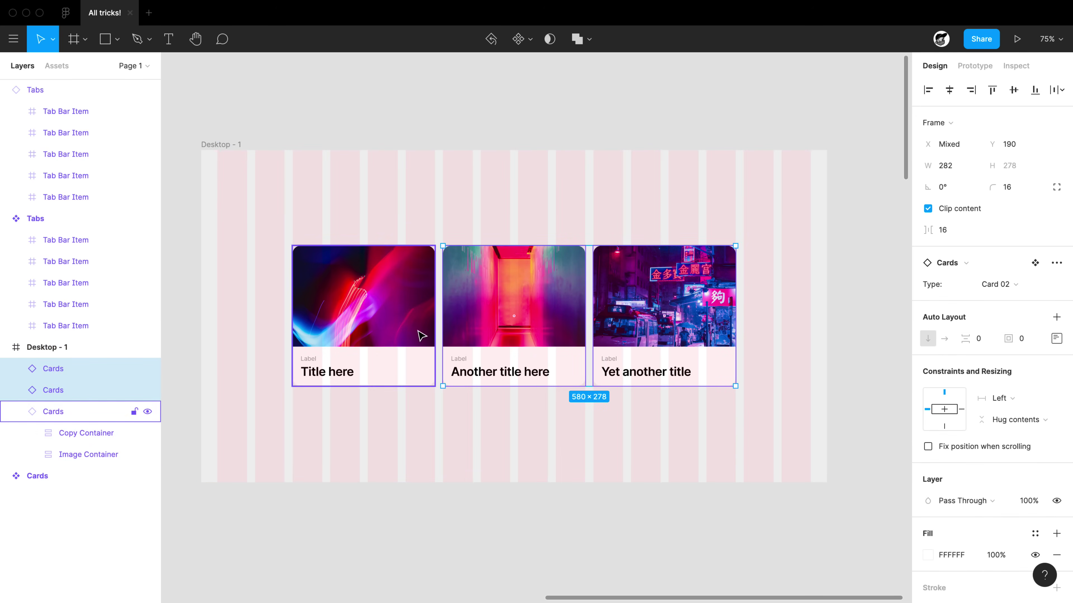
left_click(422, 335, "shift")
left_click(1000, 399)
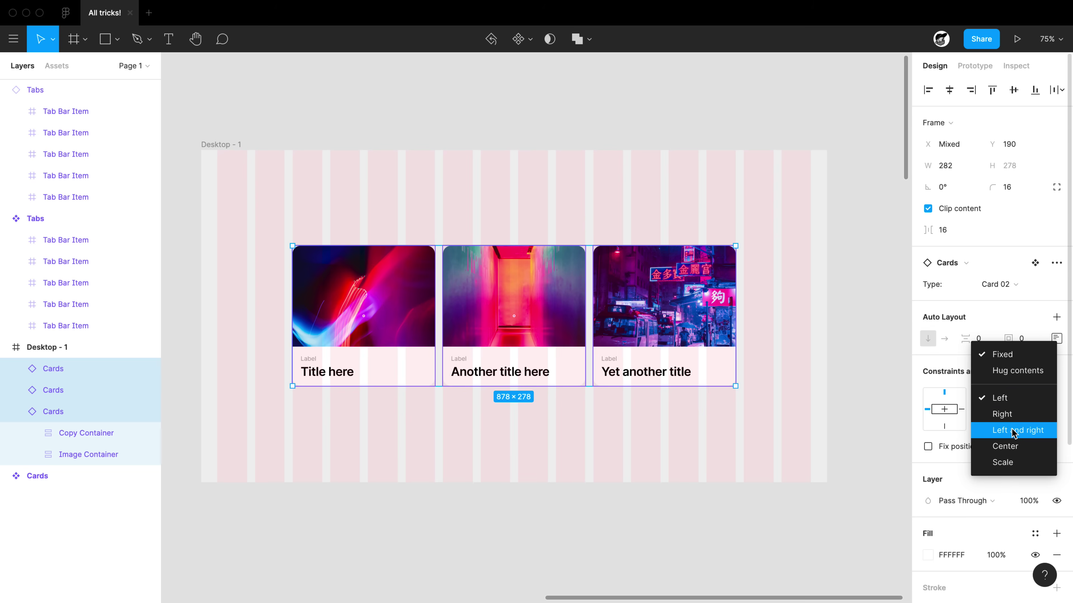
left_click(1013, 430)
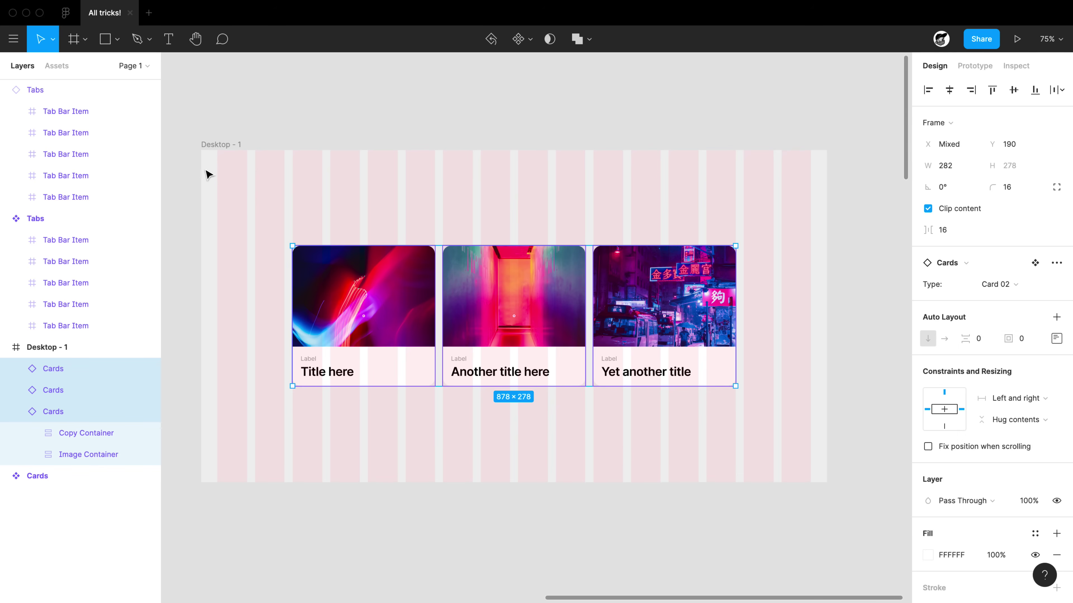
Step: Narrow Desktop - 1 to 1023 wide to check the cards stretch
left_click(214, 146)
key("shift+2")
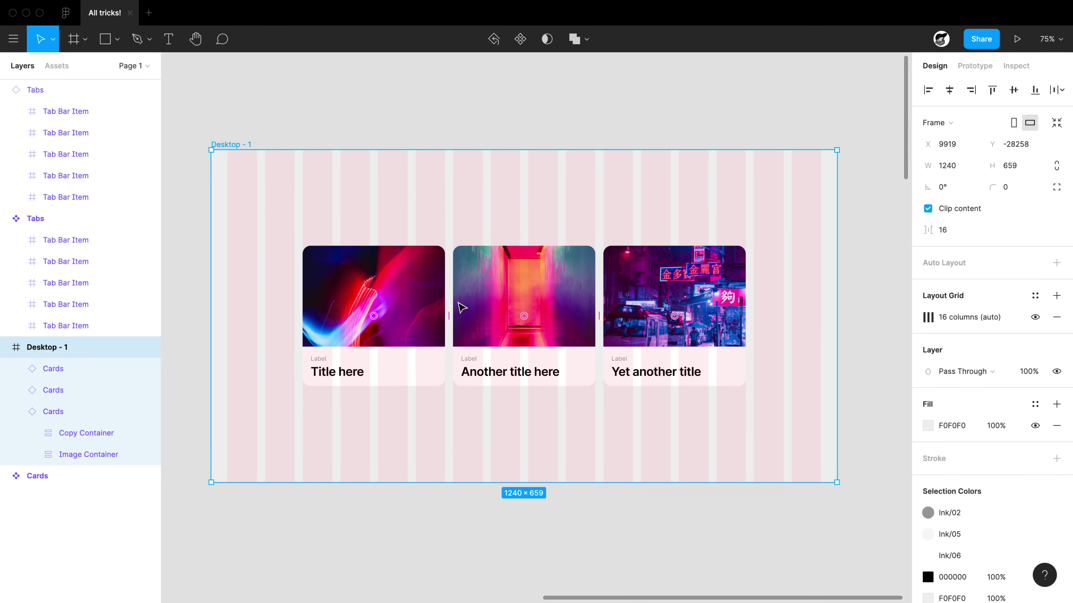
left_click_drag(884, 317, 762, 321)
key("shift+1")
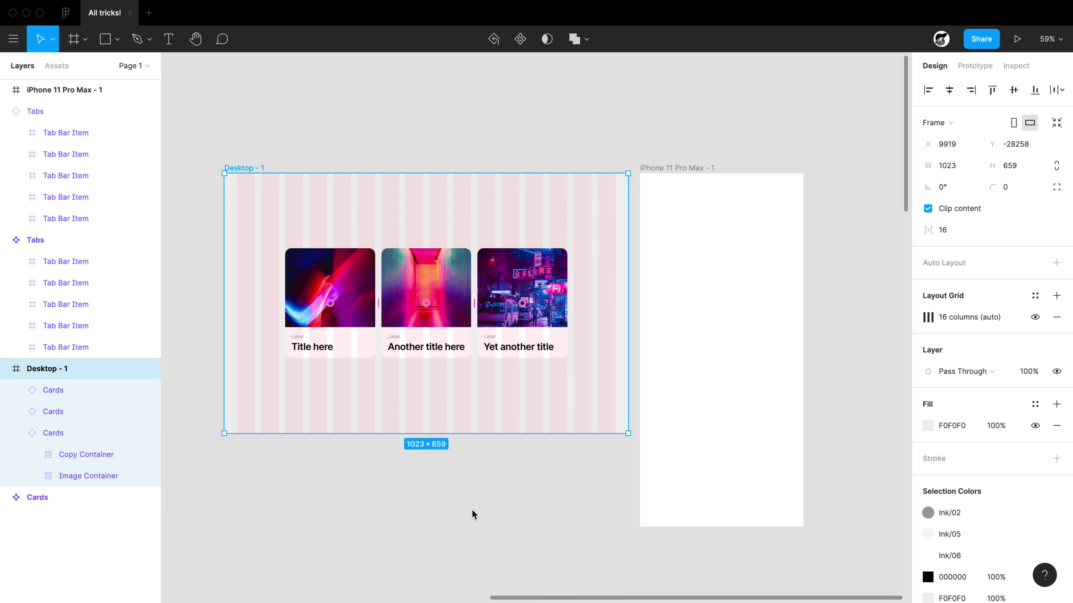
Step: Copy the 16-column layout grid onto the iPhone 11 Pro Max - 1 frame, then undo it
left_click(917, 317)
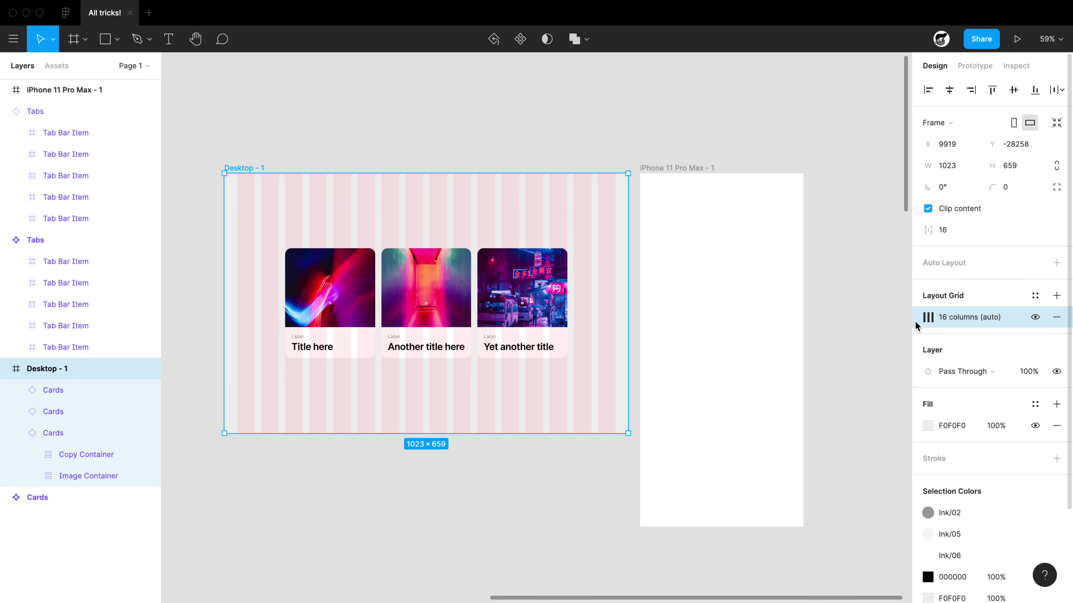
key("super+c")
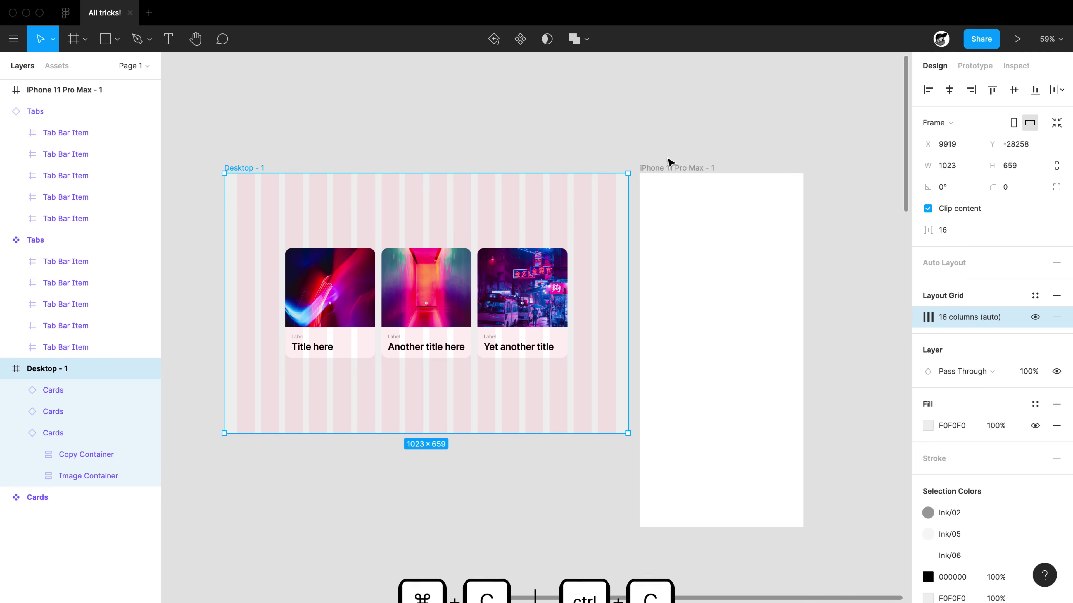
left_click(673, 168)
key("super+v")
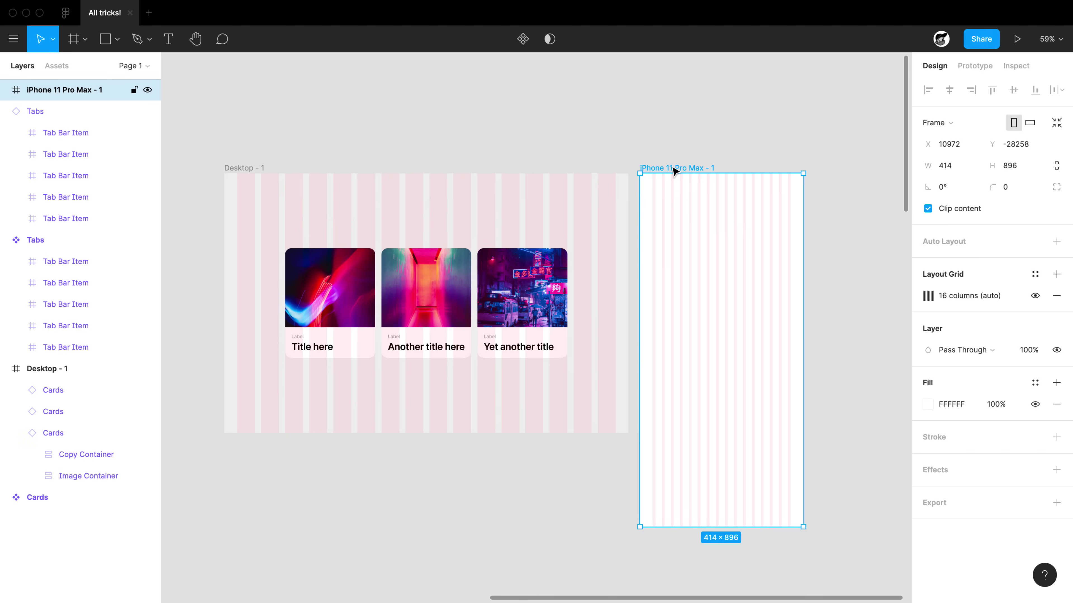
key("super+z")
Step: Copy the first card's neon image fill onto the iPhone 11 Pro Max - 1 frame
left_click(333, 307, "super")
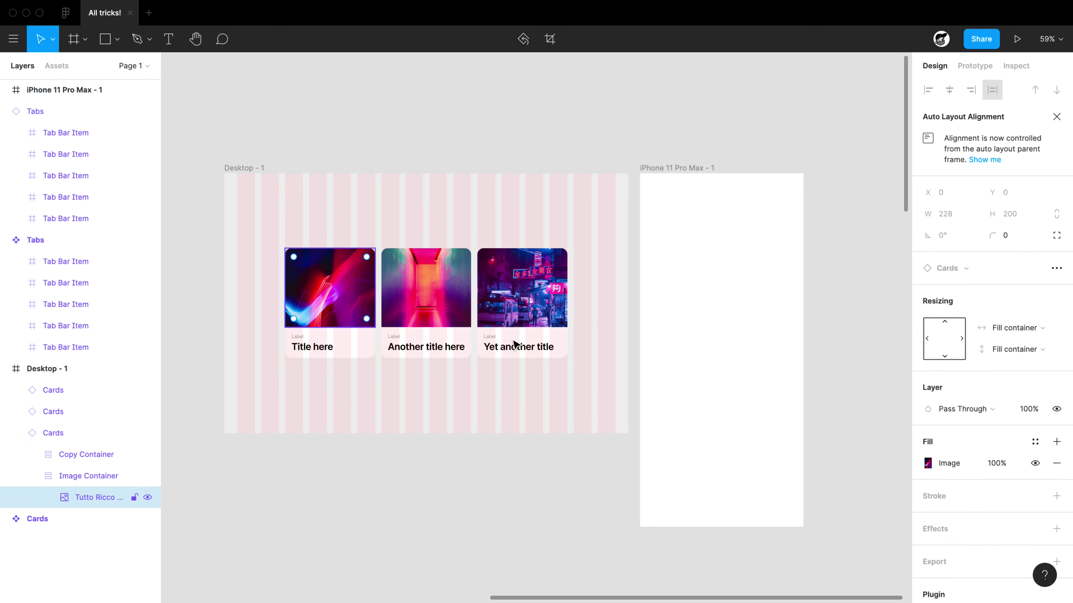
left_click(913, 465)
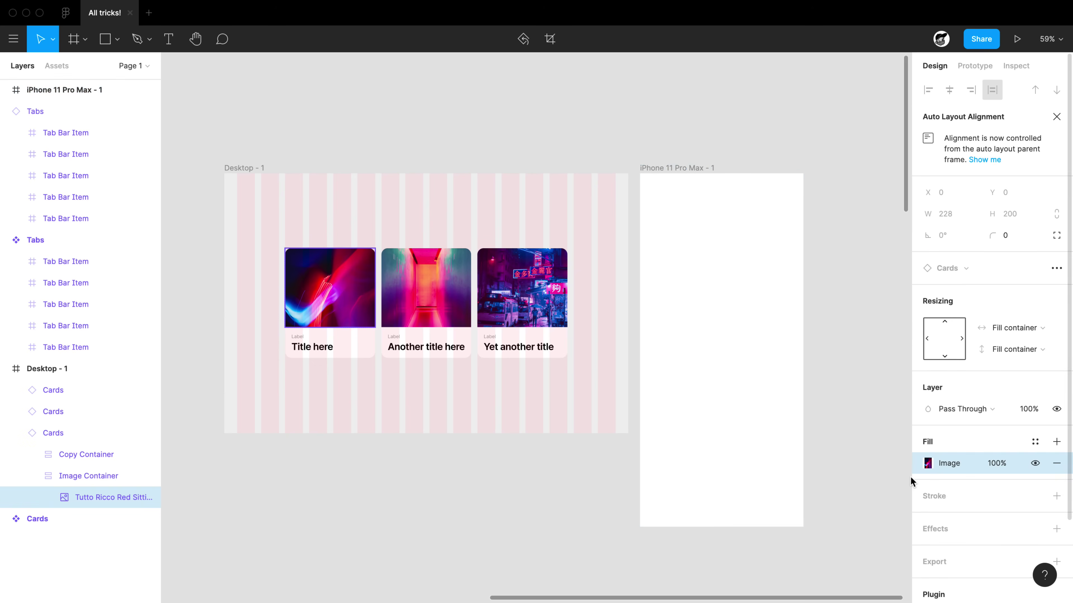
left_click(685, 169)
key("super+v")
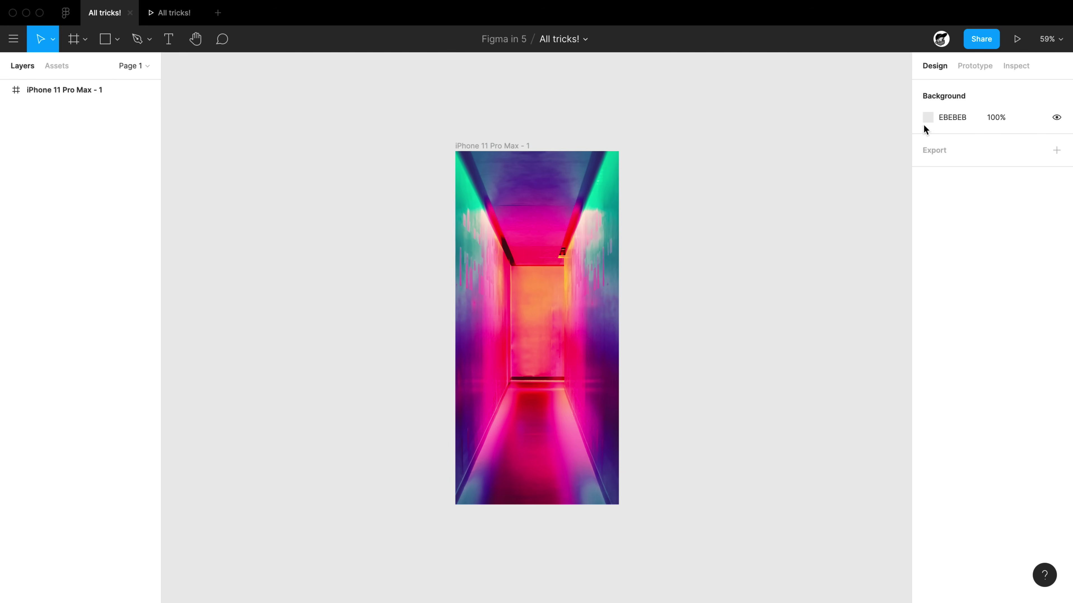
Step: Change the canvas background to grey 9B9B9B and preview the prototype
left_click(928, 117)
left_click_drag(752, 186, 745, 206)
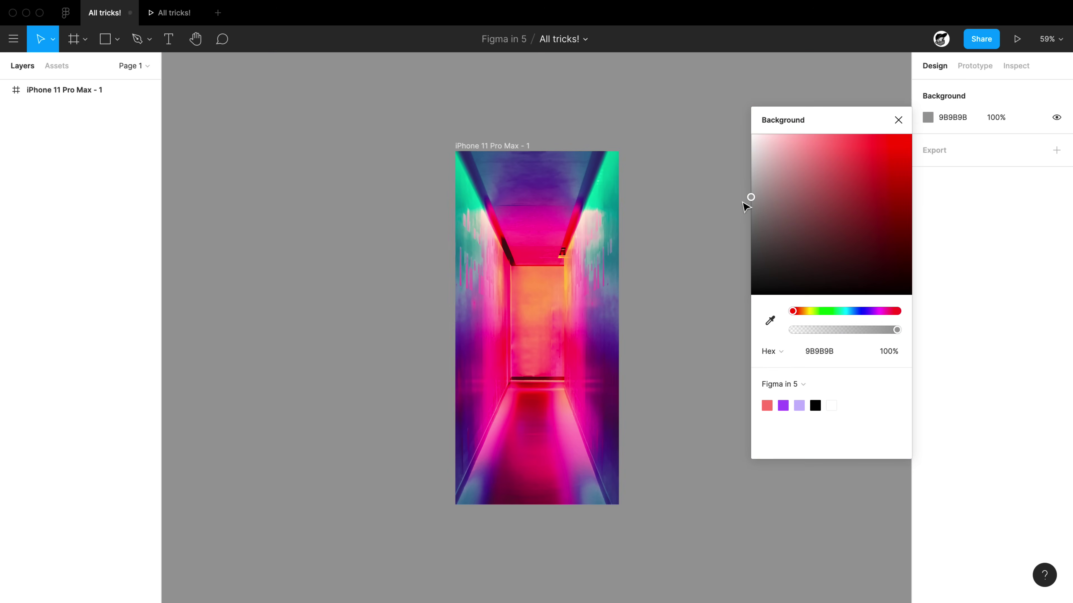
left_click(718, 178)
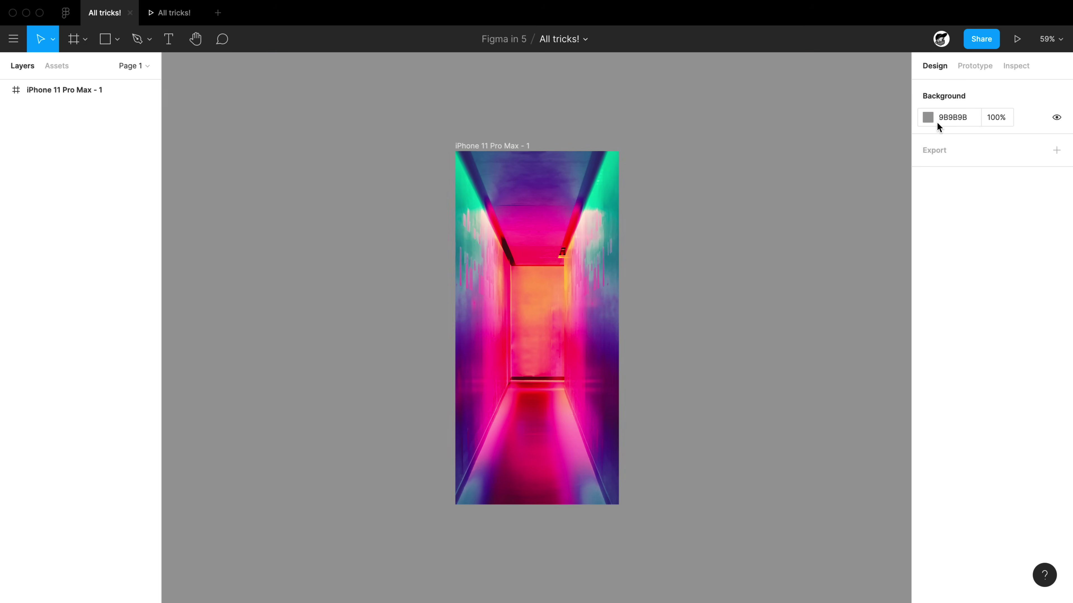
left_click(169, 19)
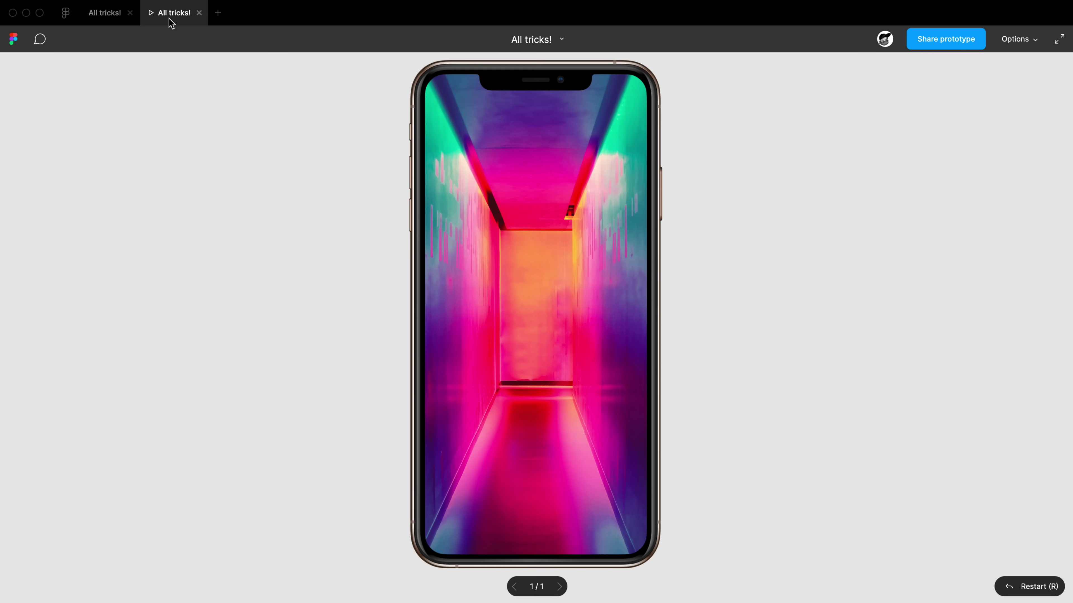
left_click(107, 19)
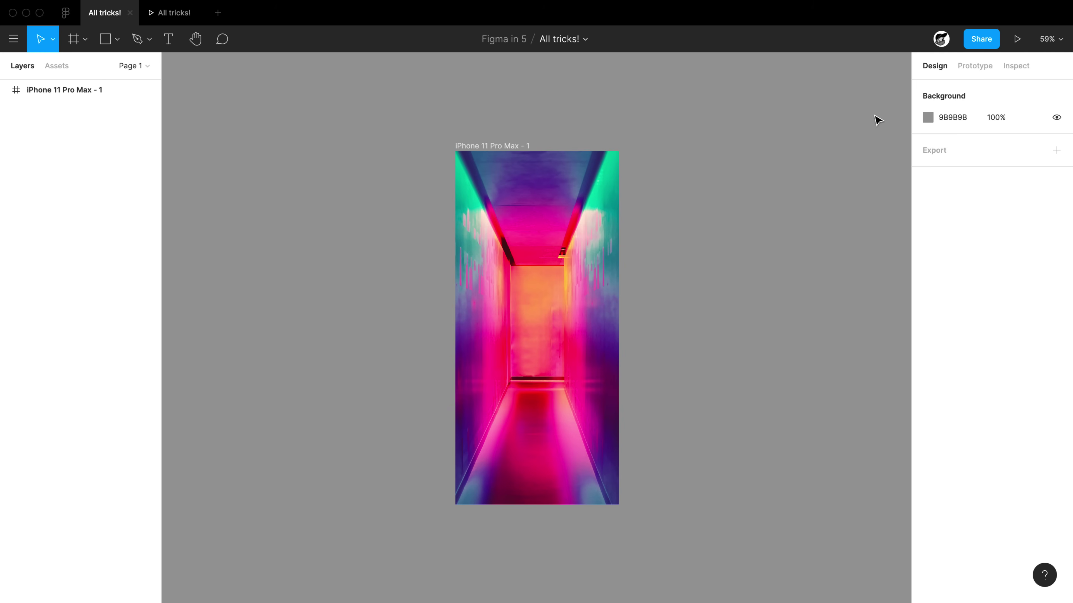
Step: Set the prototype background to purple and view the prototype
left_click(982, 70)
left_click(928, 320)
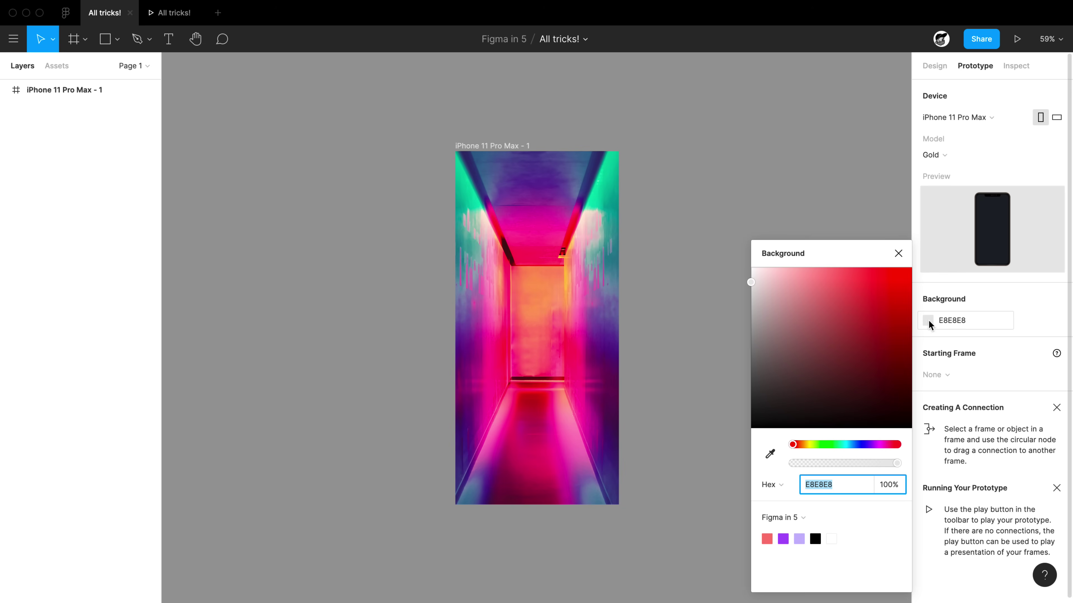
left_click(784, 538)
left_click(163, 18)
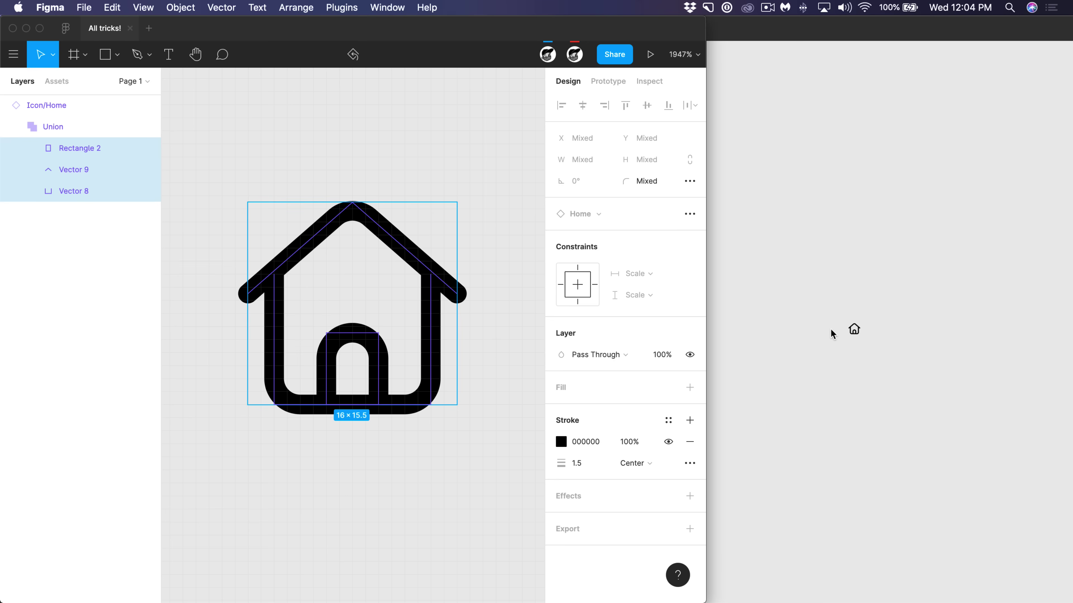
Step: Change the Icon/Home vectors' stroke weight from 1.5 to 3
left_click(83, 8)
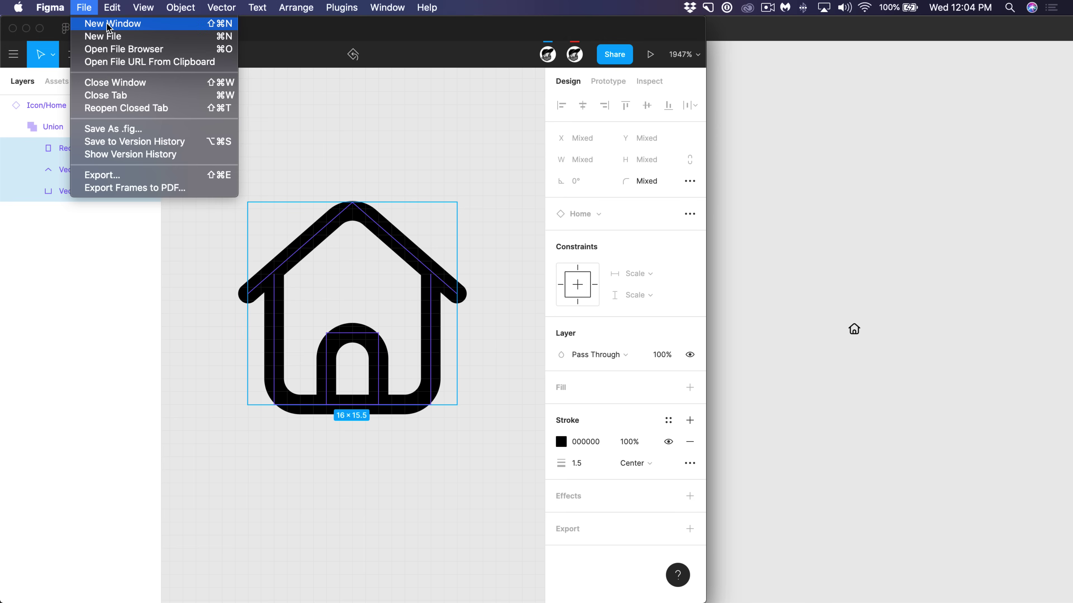
left_click(127, 62)
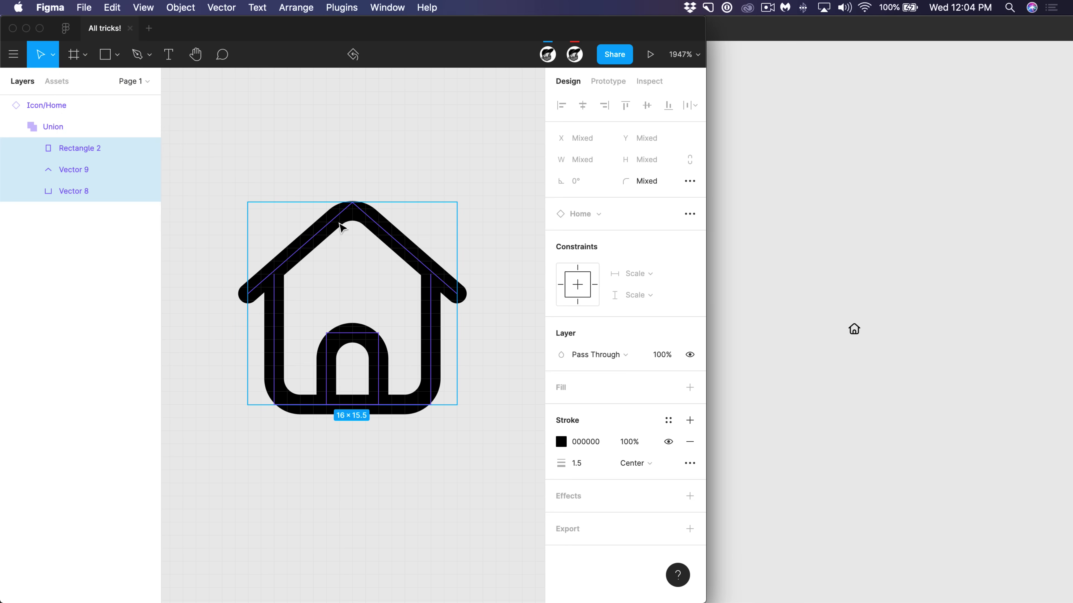
left_click(593, 471)
type("3")
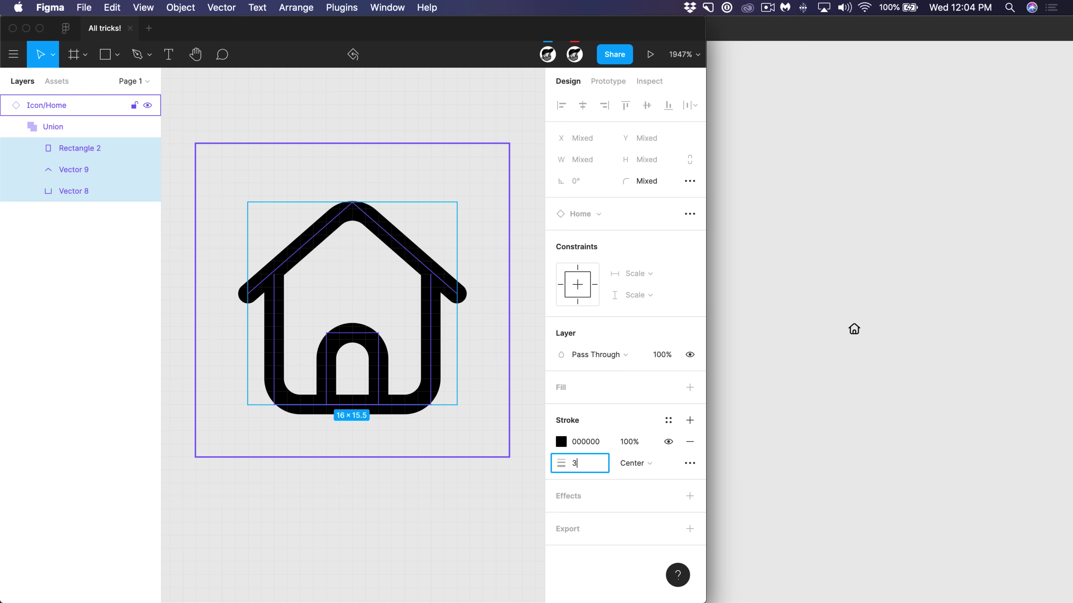
key("Tab")
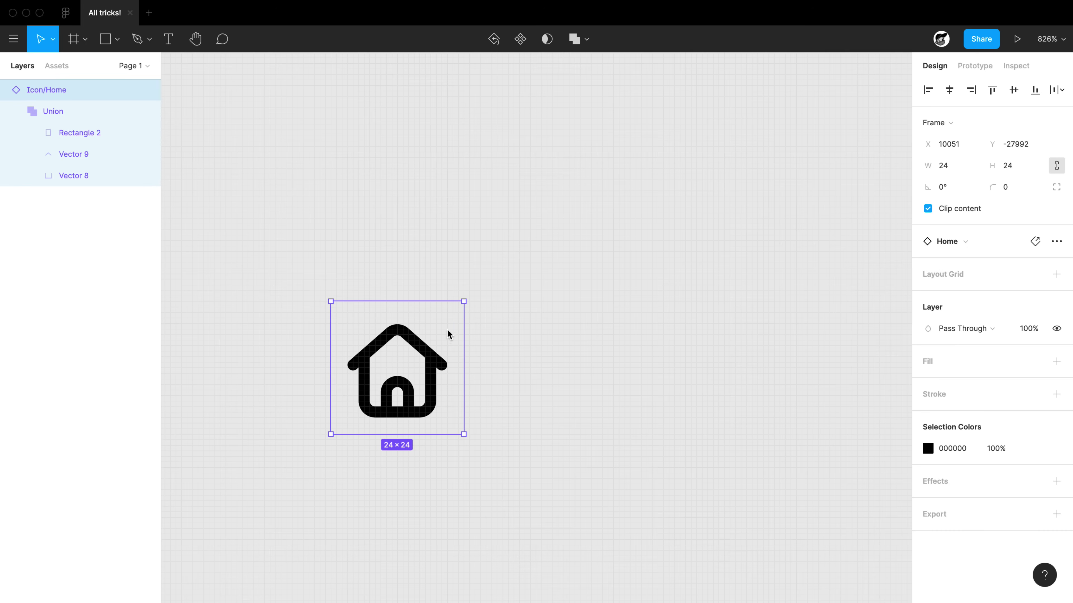
Step: Scale the Icon/Home frame up to 61×61 with the Scale tool (K), thickening strokes proportionally
left_click_drag(596, 165, 618, 146)
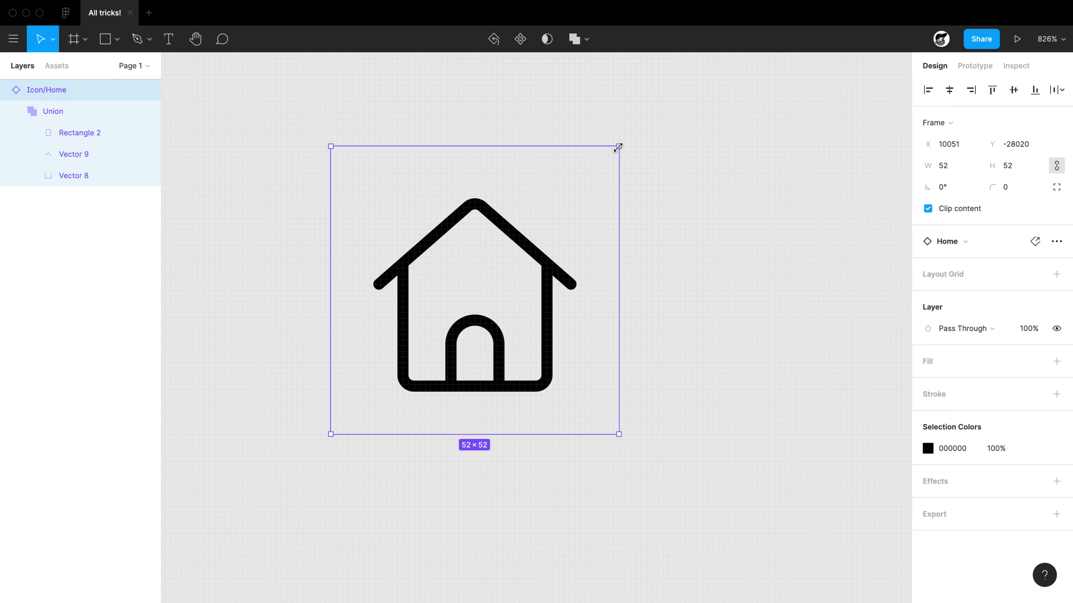
key("super+z")
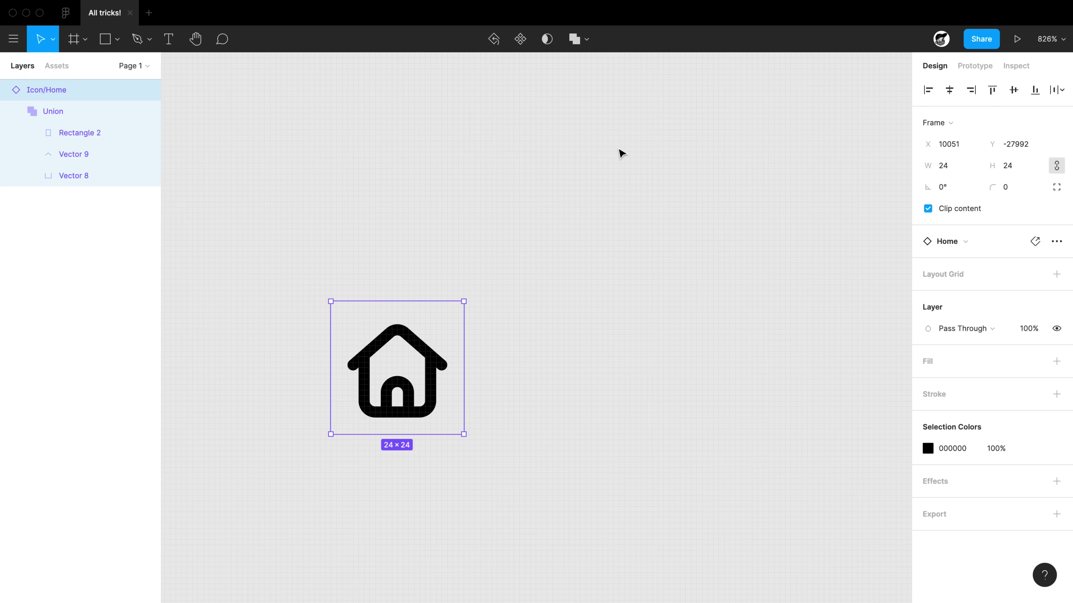
left_click(52, 39)
key("k")
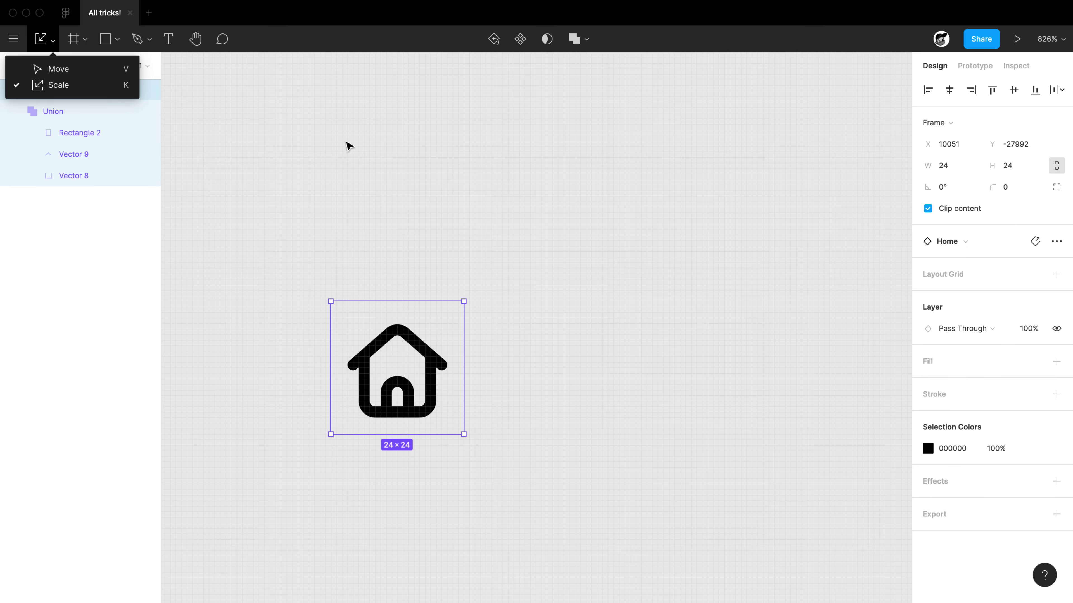
left_click(174, 111)
left_click(454, 341)
left_click_drag(468, 298, 668, 141)
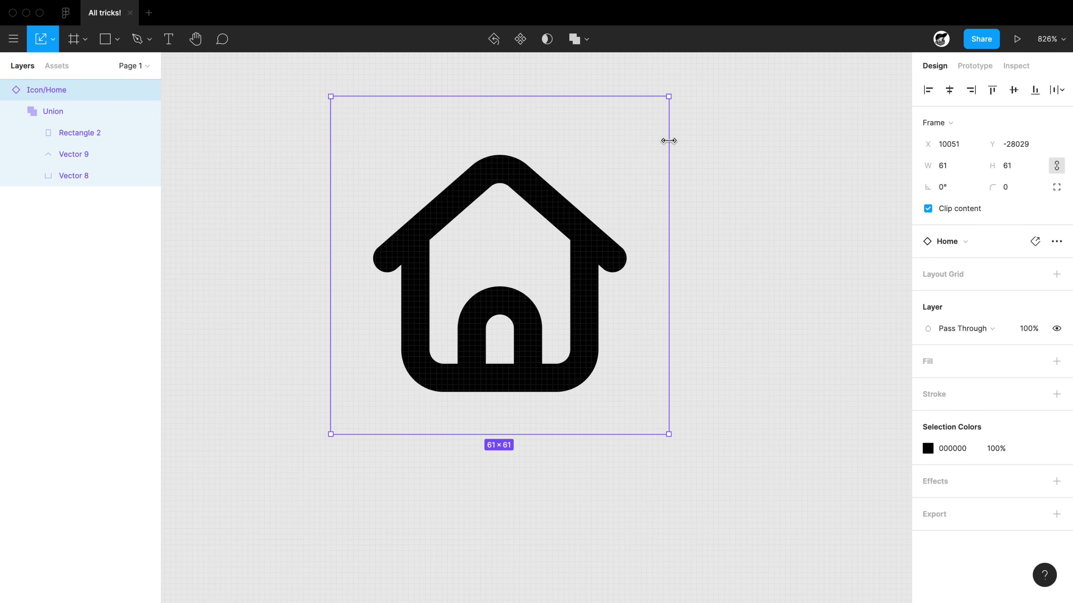